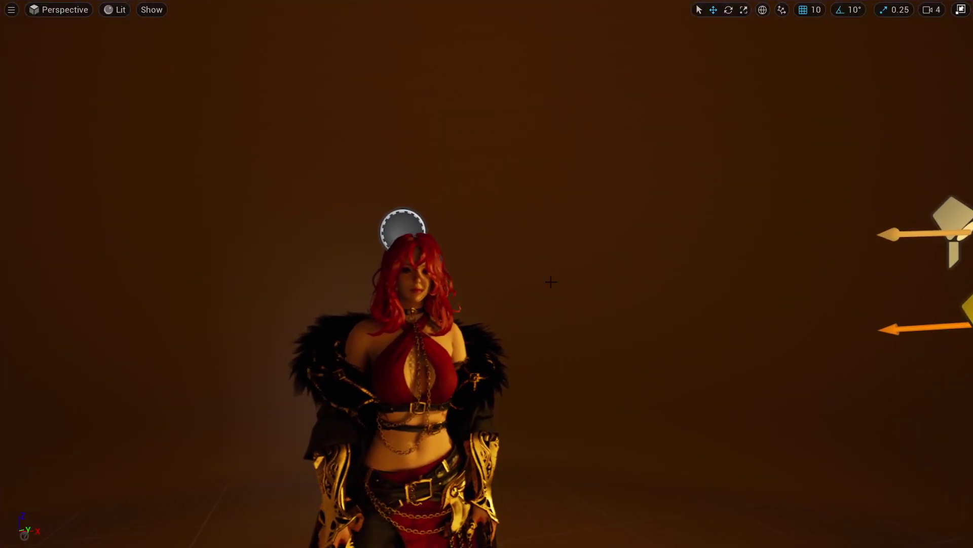
Step: Leave the full-screen viewport and inspect the red-haired character up close from several angles
{"action": "key", "text": "F11"}
{"action": "right_click_drag", "start_coordinate": [482, 348], "coordinate": [374, 279]}
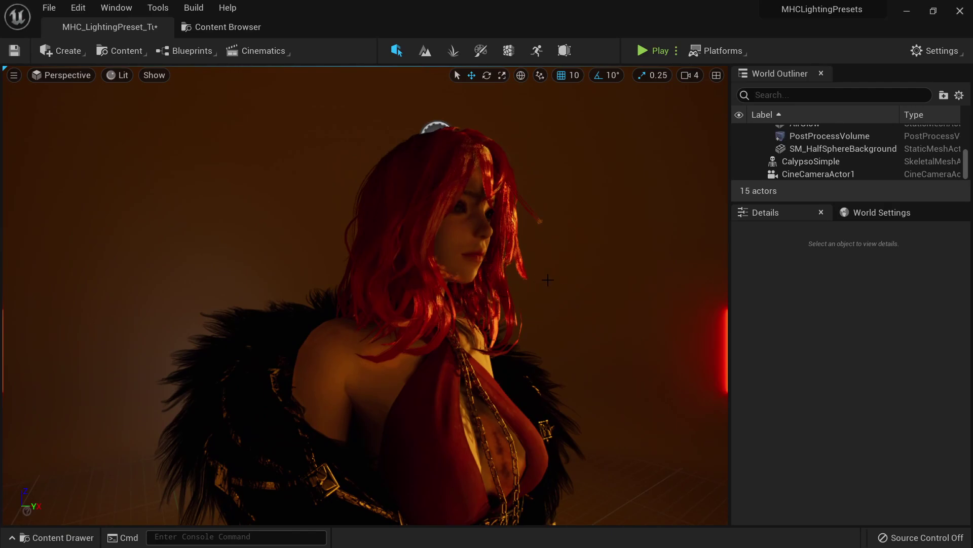
{"action": "right_click_drag", "start_coordinate": [503, 279], "coordinate": [526, 282]}
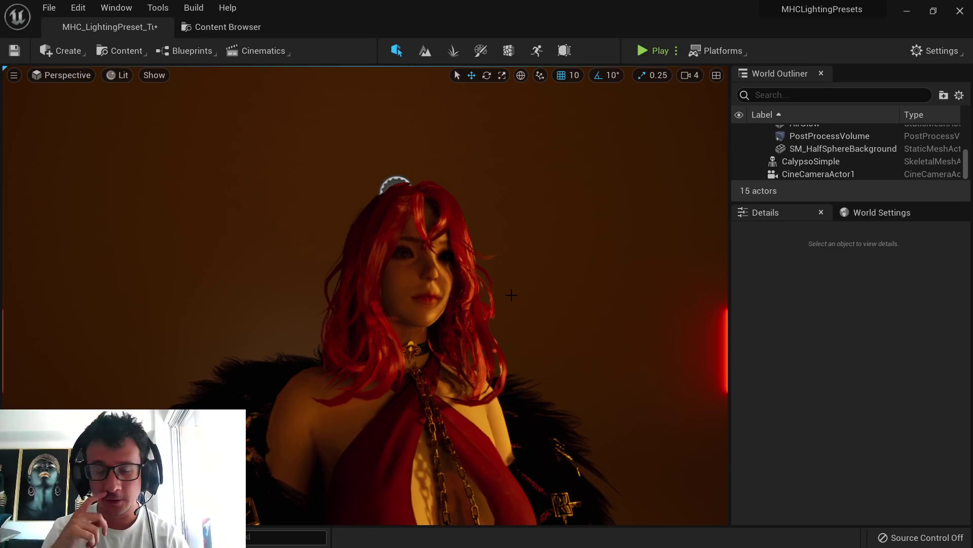
Step: Switch to the Epic Games Launcher and open the MHC Lighting Presets page from the Marketplace's free Epic Games content
{"action": "key", "text": "alt+Tab"}
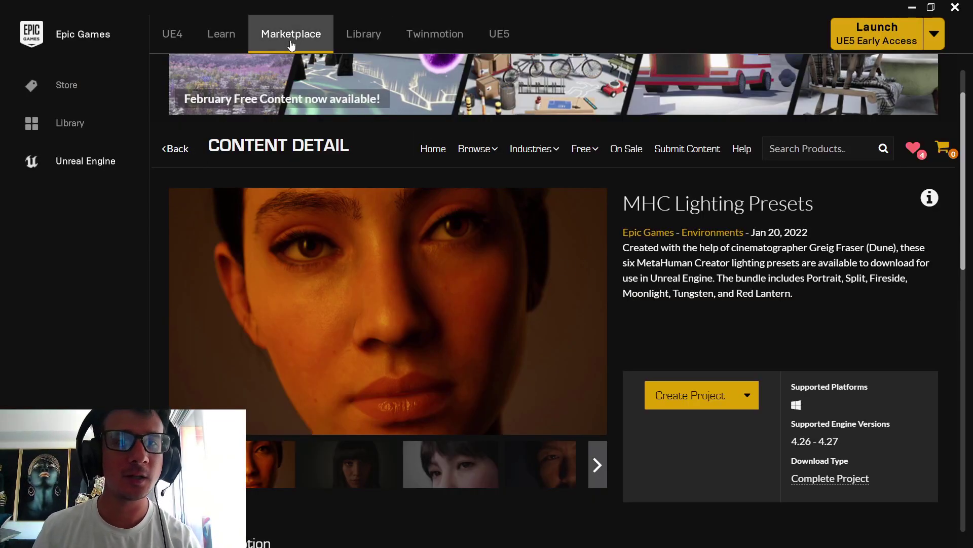
{"action": "mouse_move", "coordinate": [582, 152]}
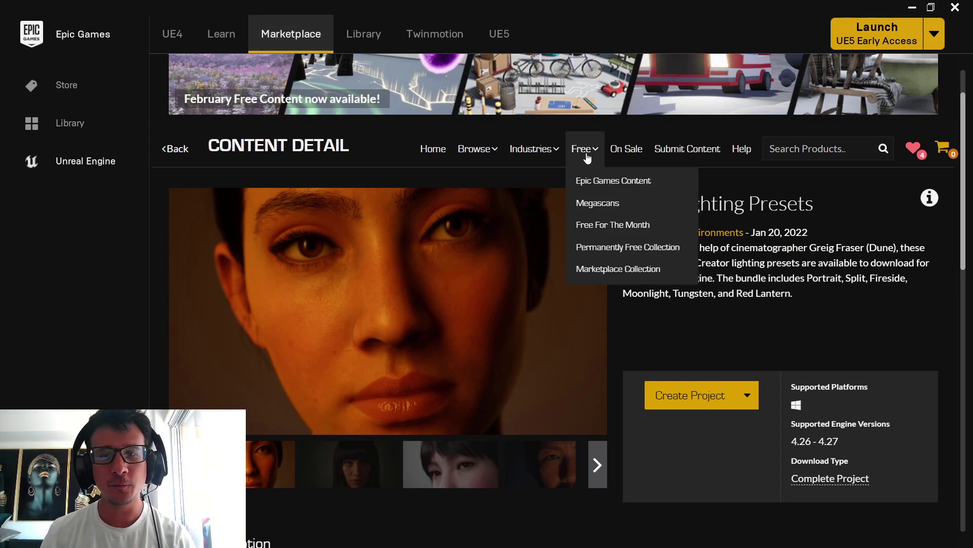
{"action": "left_click", "coordinate": [591, 181]}
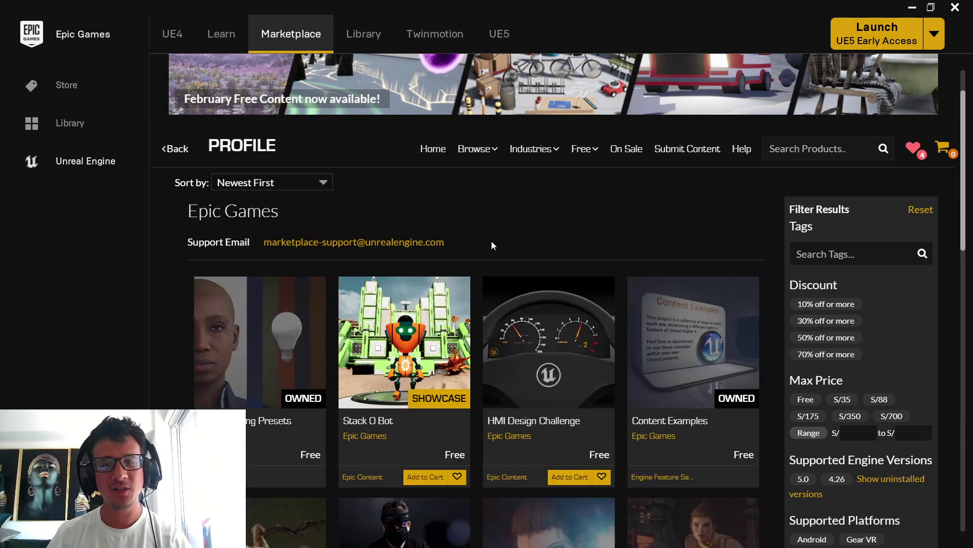
{"action": "scroll", "coordinate": [444, 264], "scroll_direction": "down", "scroll_amount": 4}
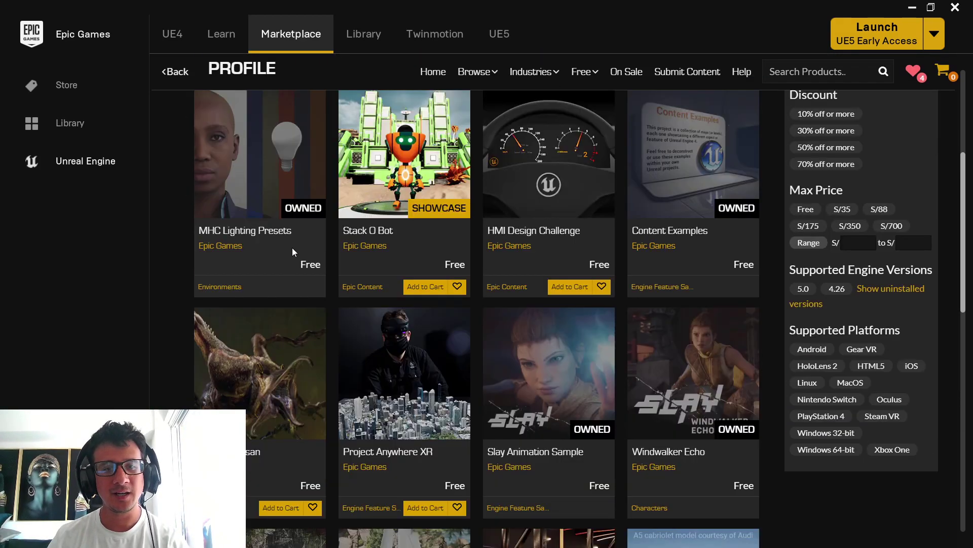
{"action": "left_click", "coordinate": [263, 211]}
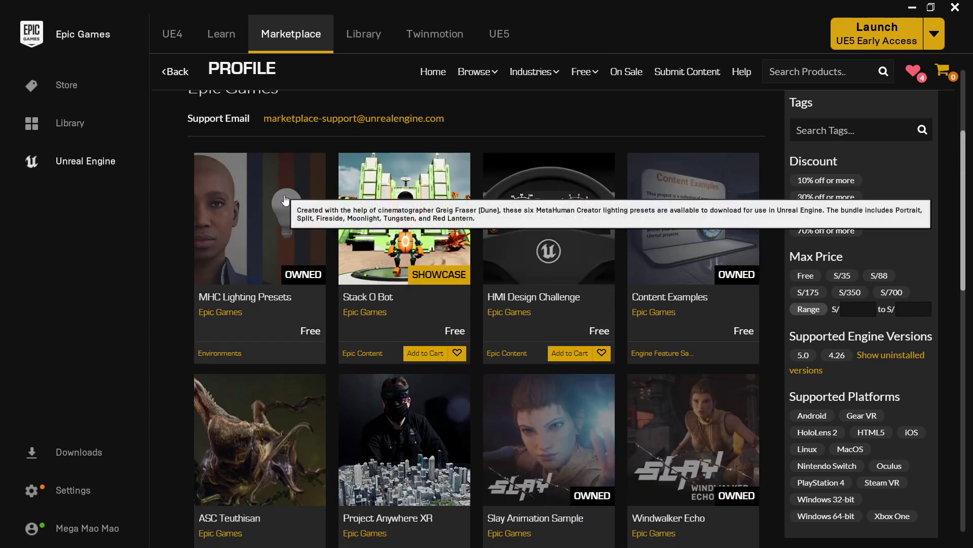
{"action": "left_click", "coordinate": [375, 255]}
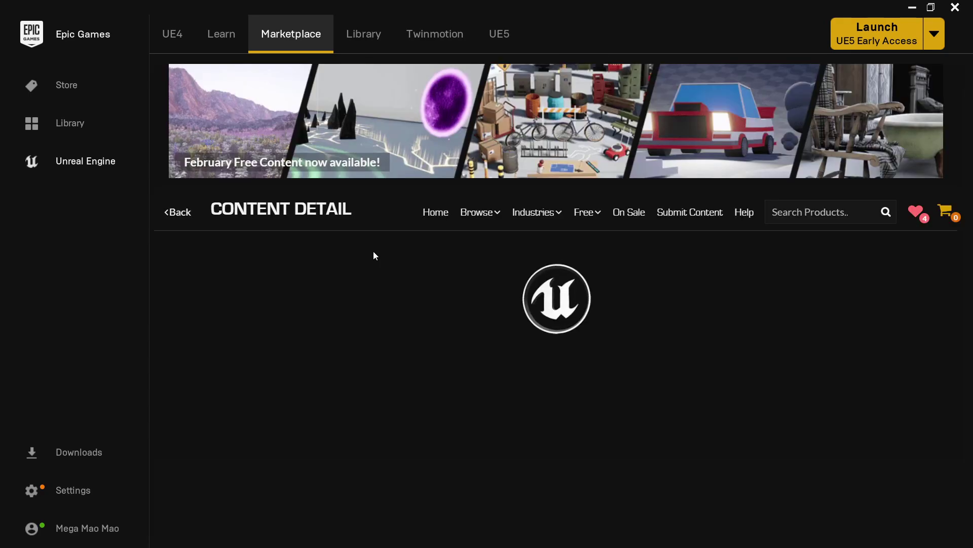
{"action": "scroll", "coordinate": [411, 336], "scroll_direction": "down", "scroll_amount": 3}
{"action": "left_click", "coordinate": [705, 334]}
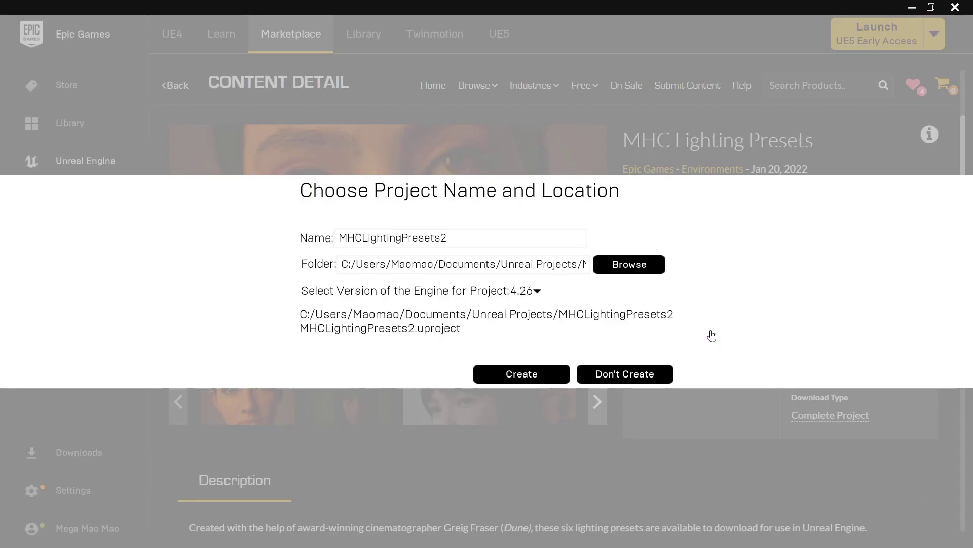
{"action": "left_click", "coordinate": [535, 291]}
{"action": "left_click", "coordinate": [620, 369]}
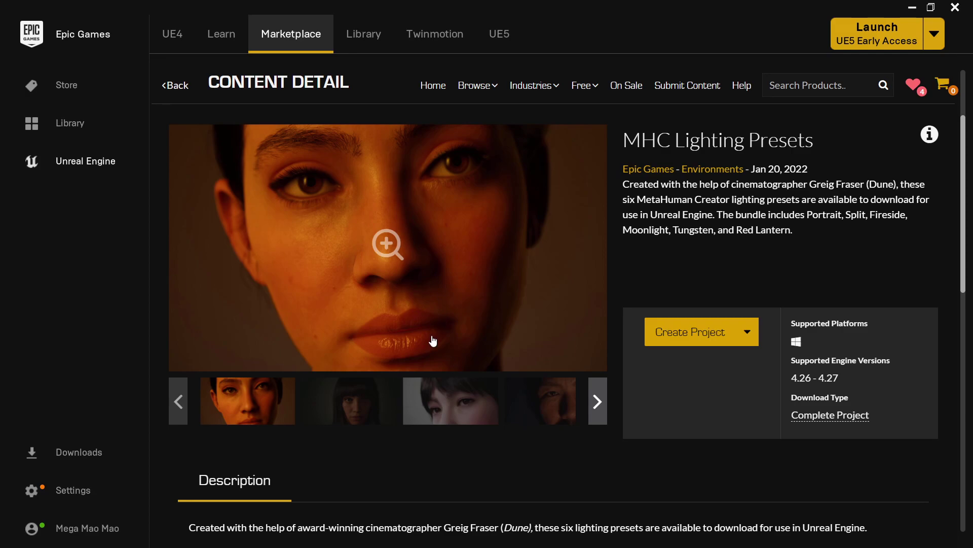
Step: Browse the preview images of the MHC Lighting Presets pack
{"action": "left_click", "coordinate": [384, 389]}
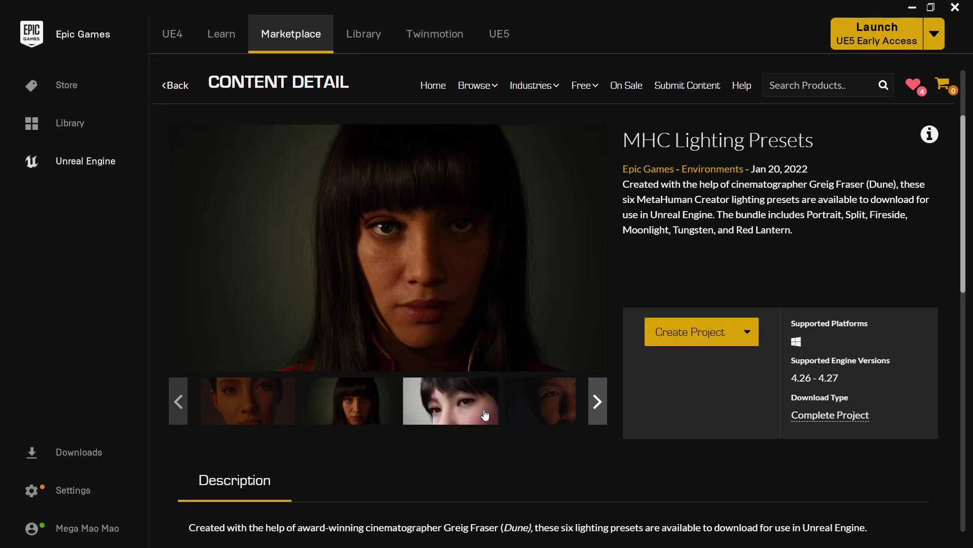
{"action": "left_click", "coordinate": [483, 412]}
{"action": "left_click", "coordinate": [352, 408]}
{"action": "left_click", "coordinate": [226, 405]}
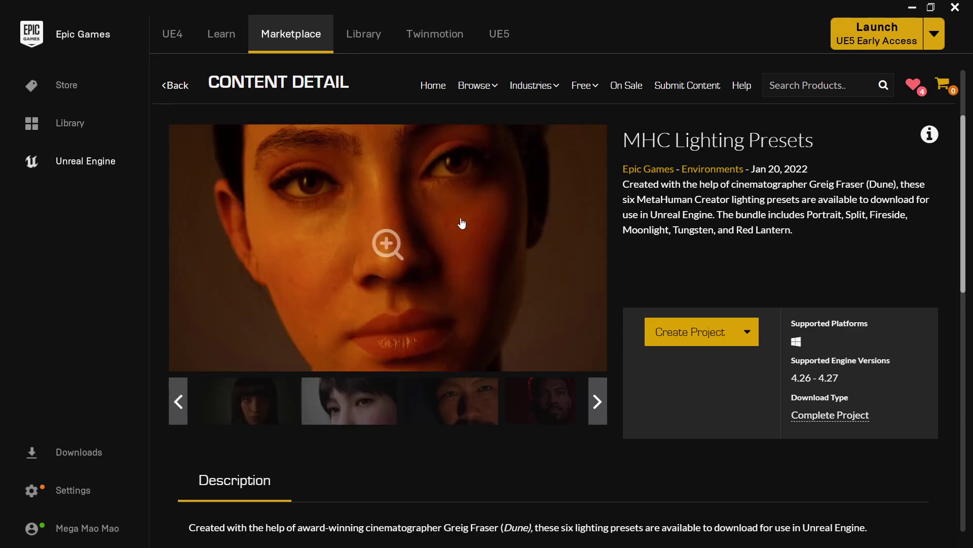
Step: Switch to Unreal Editor and look through the Maps, BlueprintUtilities and Paragon content folders, finishing back in the level viewport
{"action": "key", "text": "alt+Tab"}
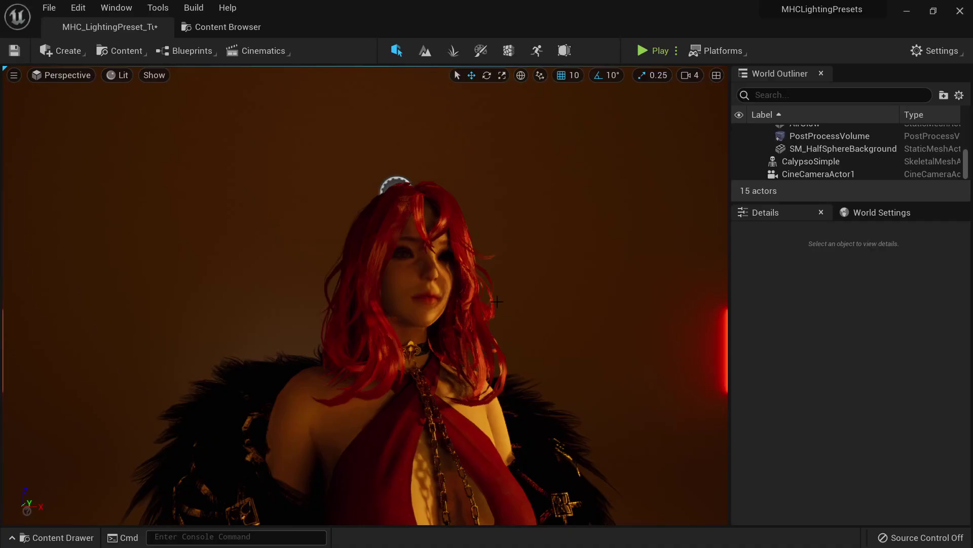
{"action": "left_click", "coordinate": [226, 26]}
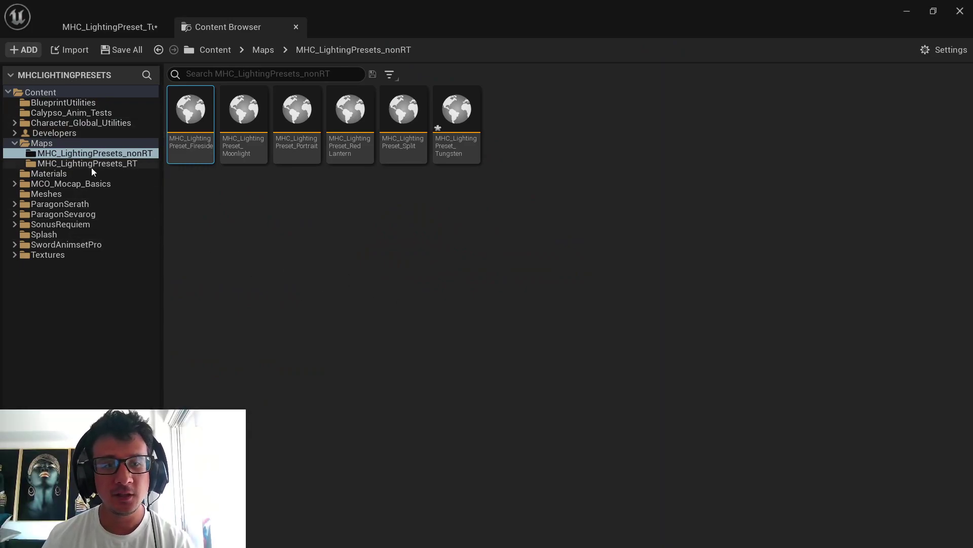
{"action": "left_click", "coordinate": [44, 143]}
{"action": "left_click", "coordinate": [49, 102]}
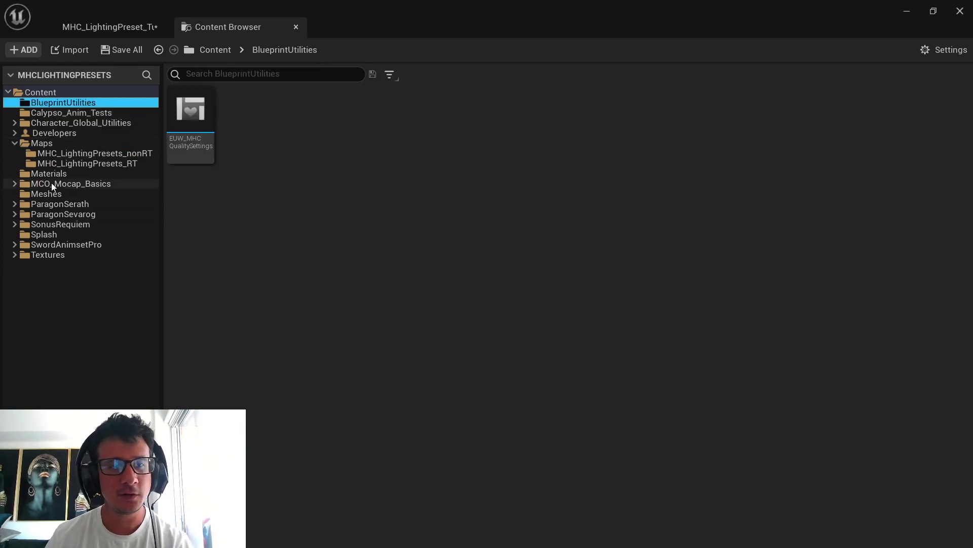
{"action": "left_click", "coordinate": [88, 205]}
{"action": "left_click", "coordinate": [76, 214]}
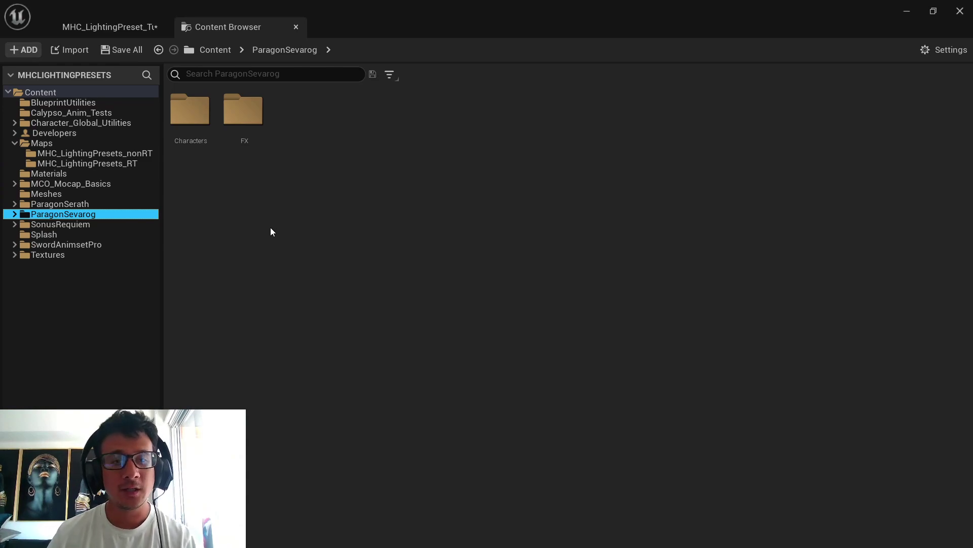
{"action": "key", "text": "alt+Left"}
{"action": "left_click", "coordinate": [114, 29]}
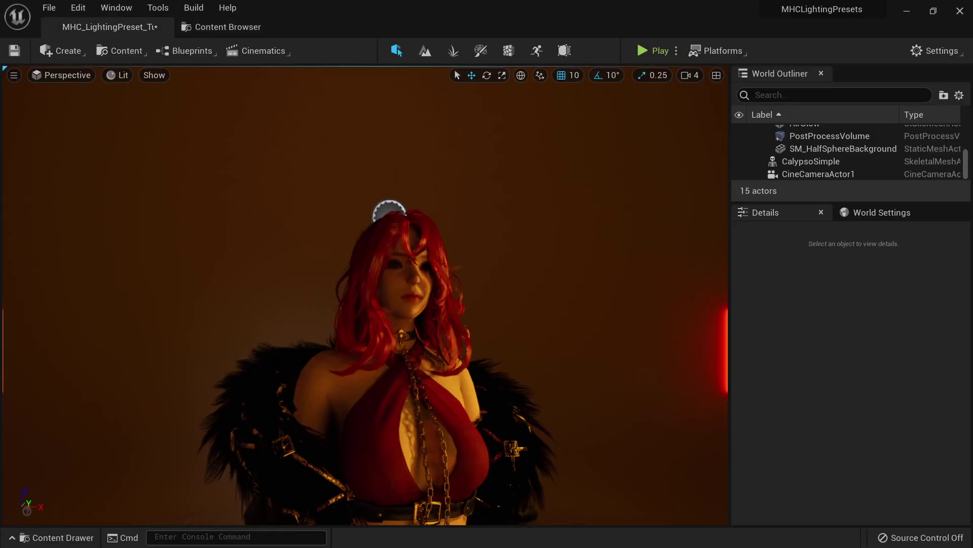
Step: Select the CalypsoSimple character in the level and examine it under the tungsten lighting
{"action": "left_click", "coordinate": [386, 355]}
{"action": "right_click_drag", "start_coordinate": [385, 355], "coordinate": [360, 309]}
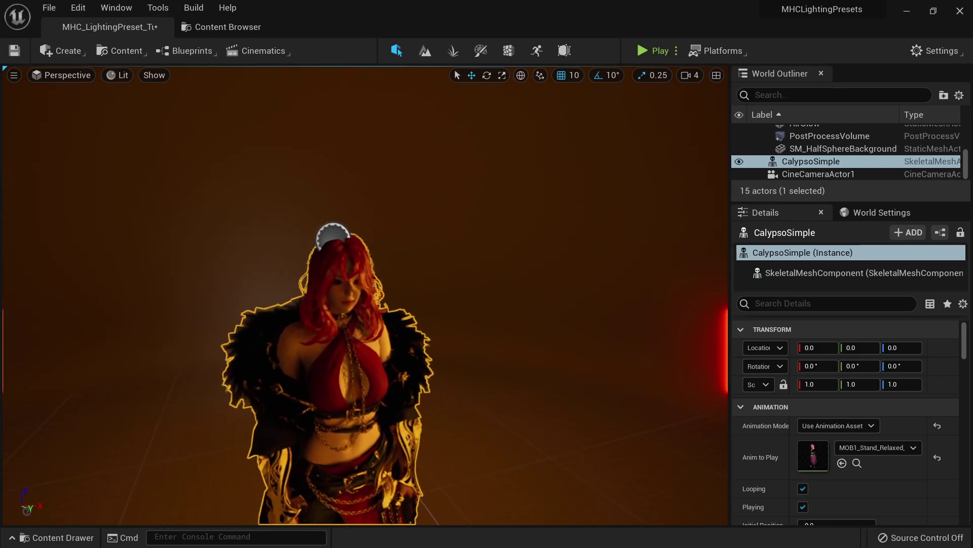
{"action": "right_click_drag", "start_coordinate": [535, 324], "coordinate": [532, 325]}
Step: Open the Split level from Maps/MHC_LightingPresets_RT without saving the changes to the tungsten level
{"action": "left_click", "coordinate": [49, 7]}
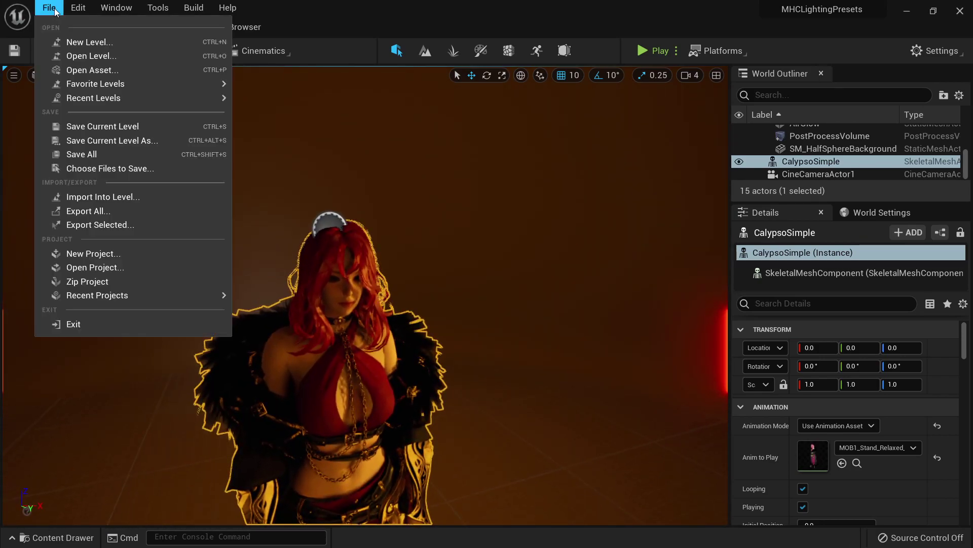
{"action": "left_click", "coordinate": [87, 57]}
{"action": "left_click", "coordinate": [172, 165]}
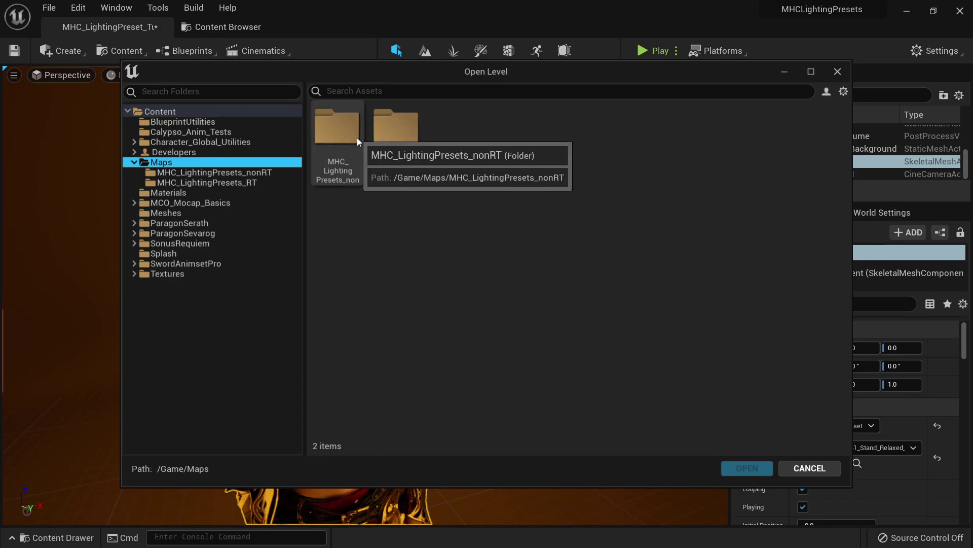
{"action": "double_click", "coordinate": [397, 127]}
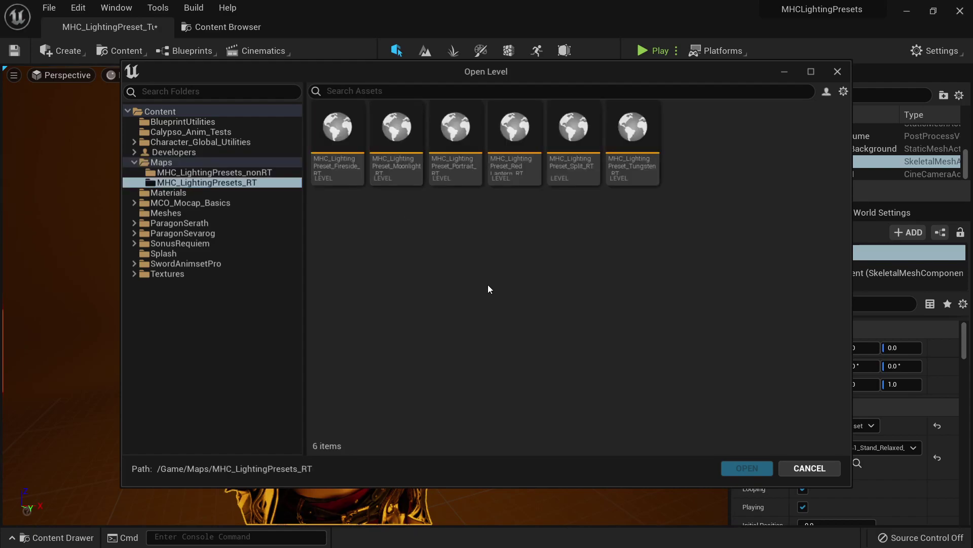
{"action": "double_click", "coordinate": [576, 179]}
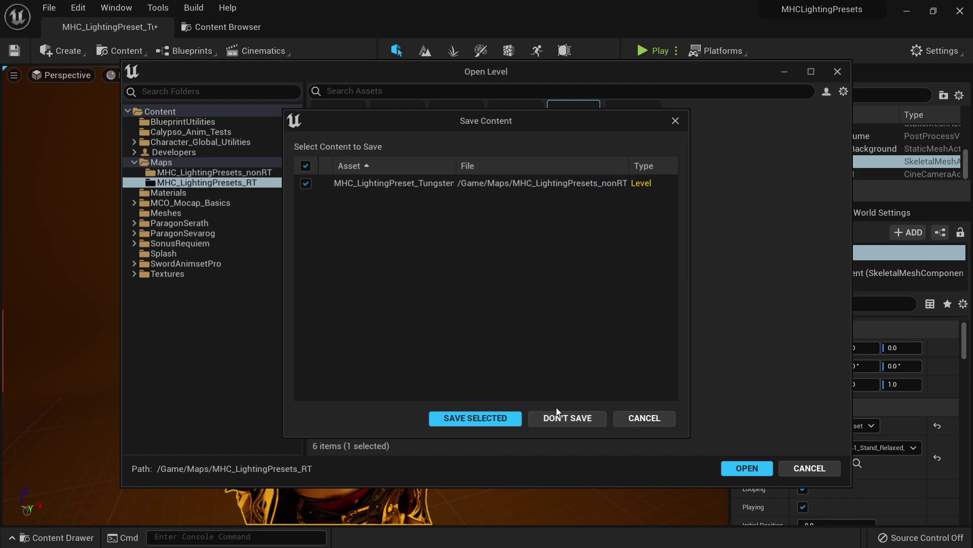
{"action": "left_click", "coordinate": [556, 419]}
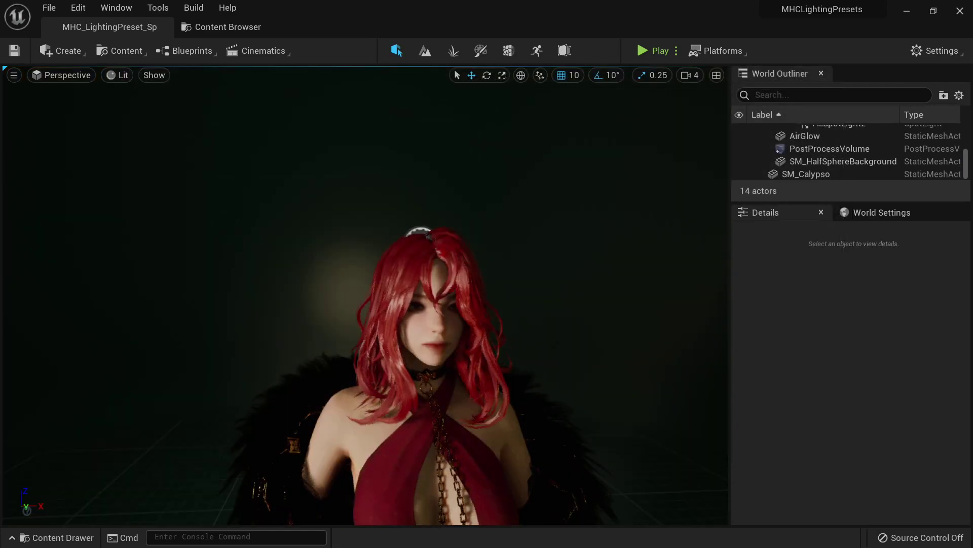
Step: Delete the SM_Calypso static mesh from the Split level
{"action": "scroll", "coordinate": [363, 307], "scroll_direction": "down", "scroll_amount": 10}
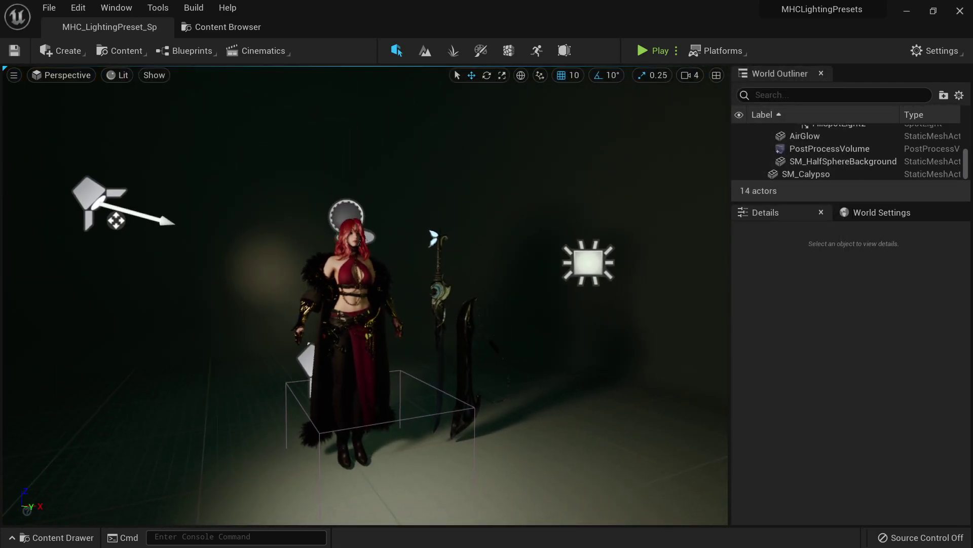
{"action": "left_click", "coordinate": [362, 306]}
{"action": "key", "text": "Delete"}
{"action": "mouse_move", "coordinate": [376, 290]}
{"action": "left_mouse_down"}
{"action": "mouse_move", "coordinate": [395, 244]}
{"action": "mouse_move", "coordinate": [363, 309]}
{"action": "mouse_move", "coordinate": [376, 290]}
{"action": "left_mouse_up"}
{"action": "right_click_drag", "start_coordinate": [375, 289], "coordinate": [424, 290]}
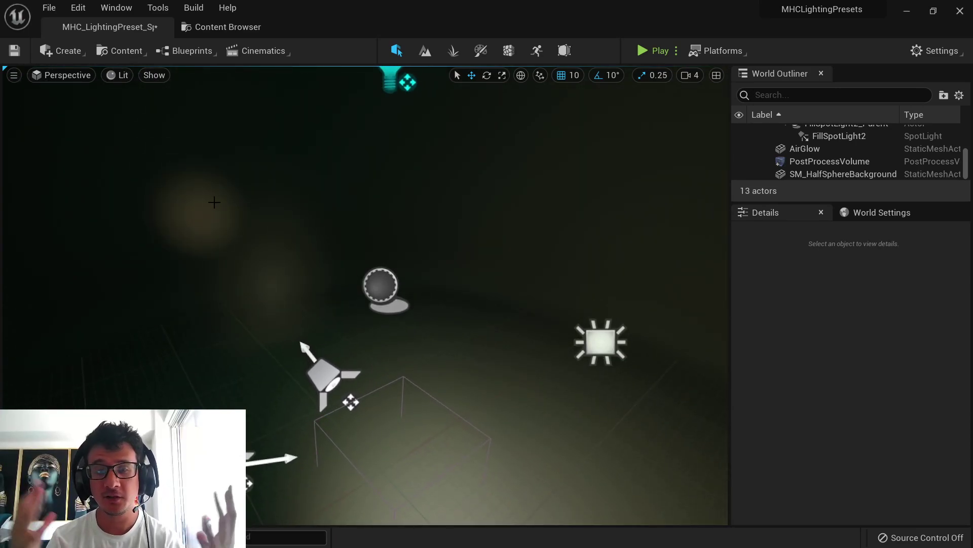
Step: Open the recent level MHC_LightingPreset_Portrait_RT without saving the changes to the Split level
{"action": "left_click", "coordinate": [49, 11]}
{"action": "mouse_move", "coordinate": [91, 96]}
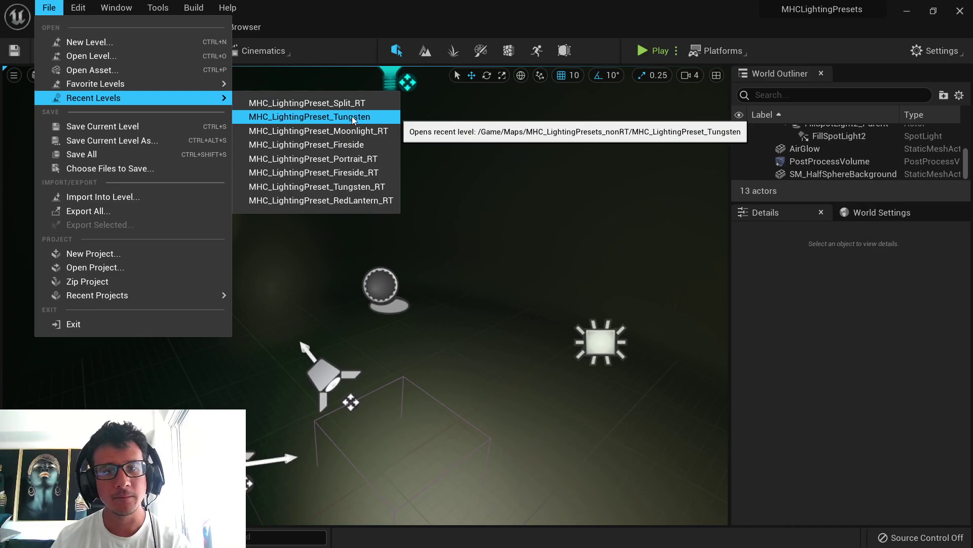
{"action": "left_click", "coordinate": [363, 145]}
{"action": "left_click", "coordinate": [568, 418]}
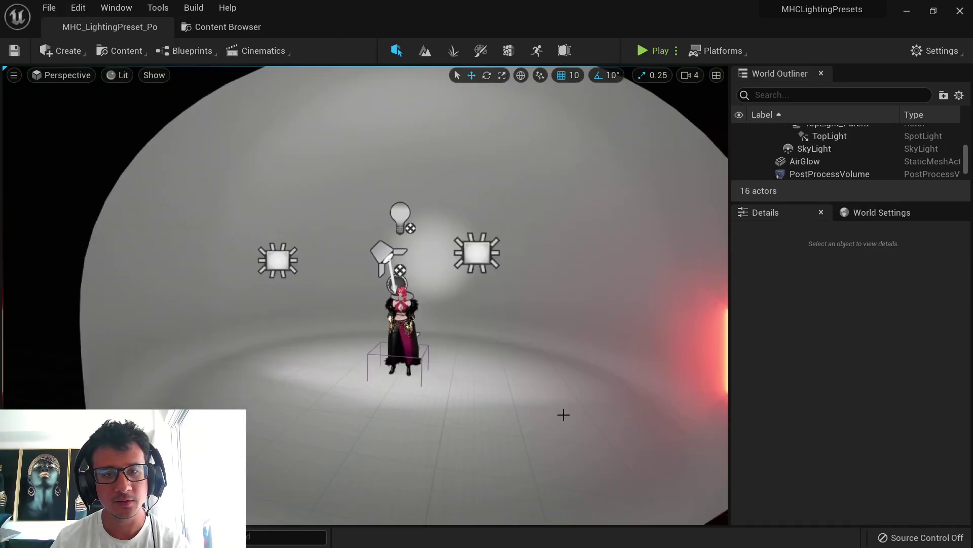
Step: Select the CalypsoSimple character and examine it from several angles under the portrait lighting
{"action": "left_click", "coordinate": [419, 338]}
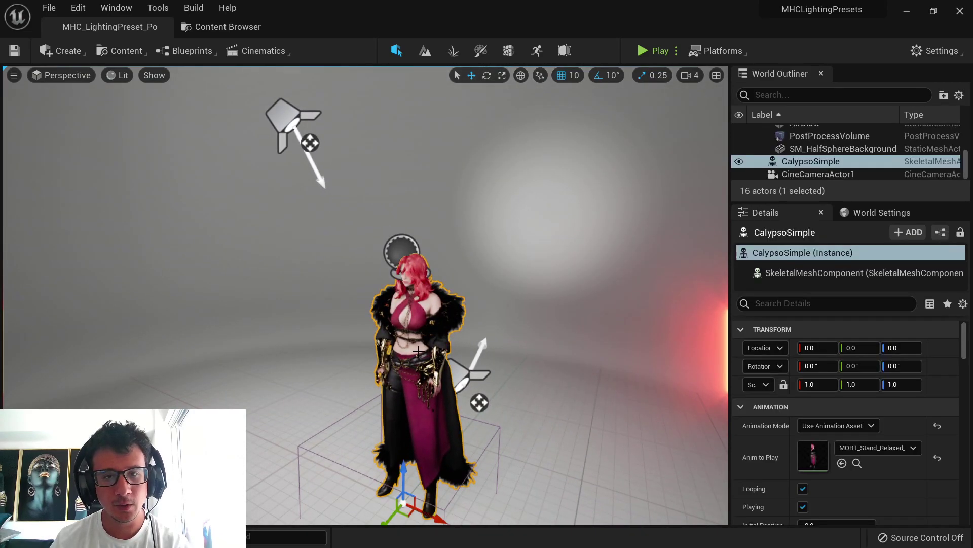
{"action": "key", "text": "f"}
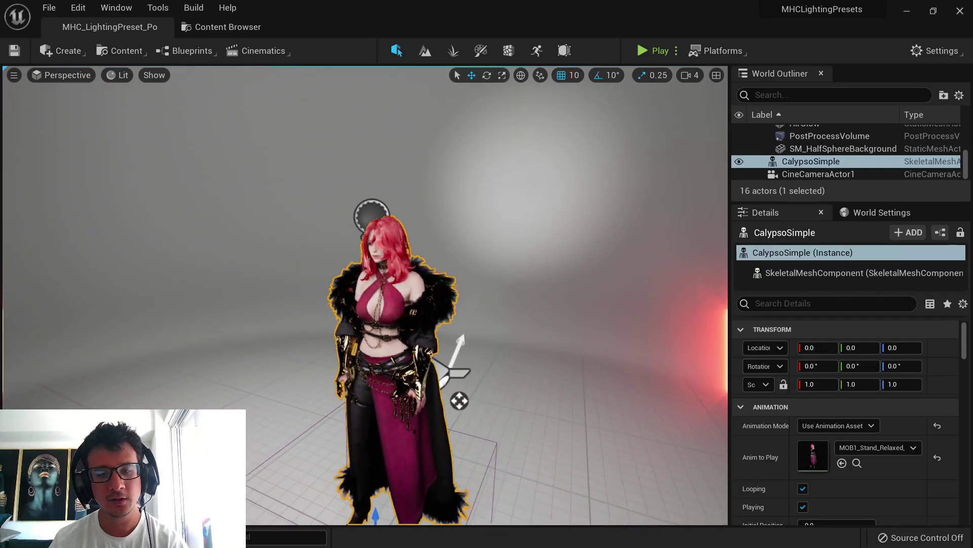
{"action": "right_click_drag", "start_coordinate": [460, 267], "coordinate": [525, 187]}
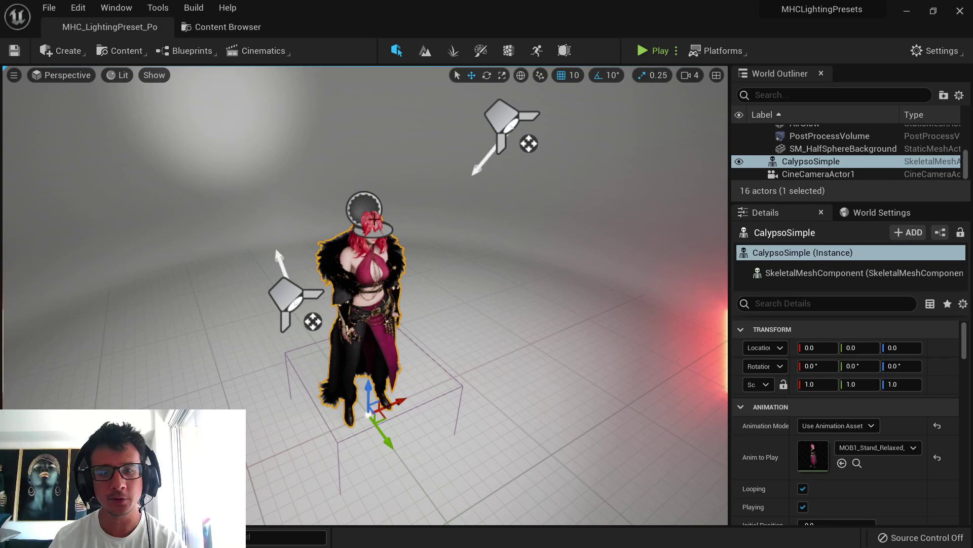
Step: Open the Fireside level from the MHC_LightingPresets_RT folder
{"action": "left_click", "coordinate": [49, 8]}
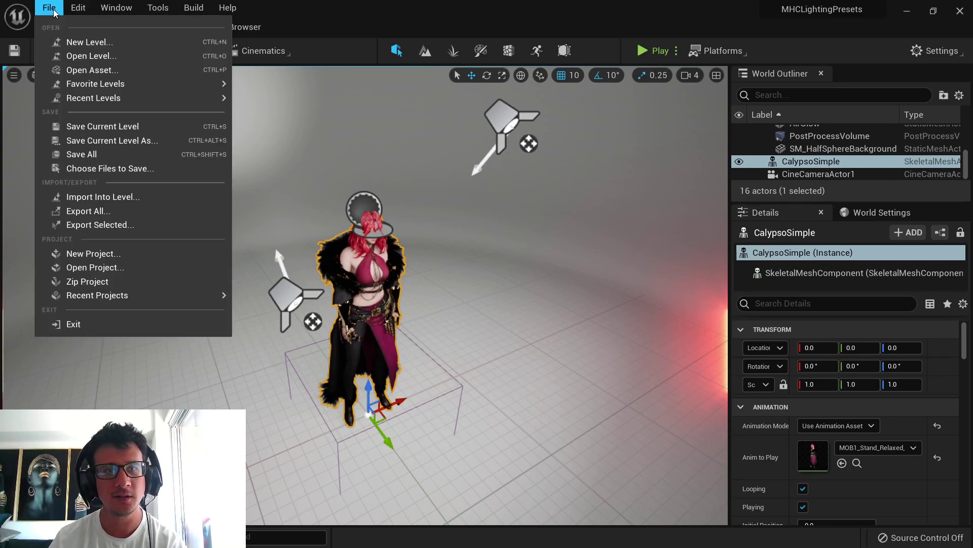
{"action": "left_click", "coordinate": [87, 57]}
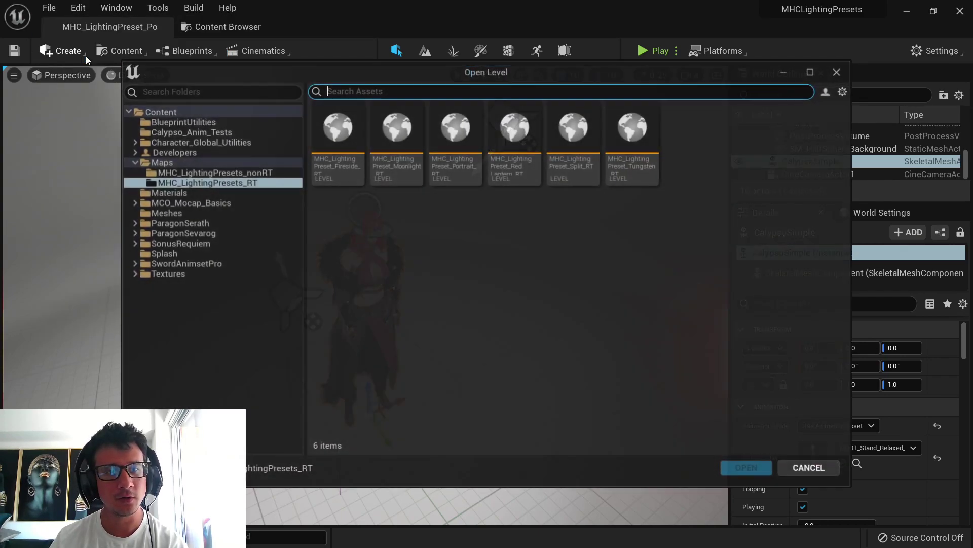
{"action": "double_click", "coordinate": [352, 156]}
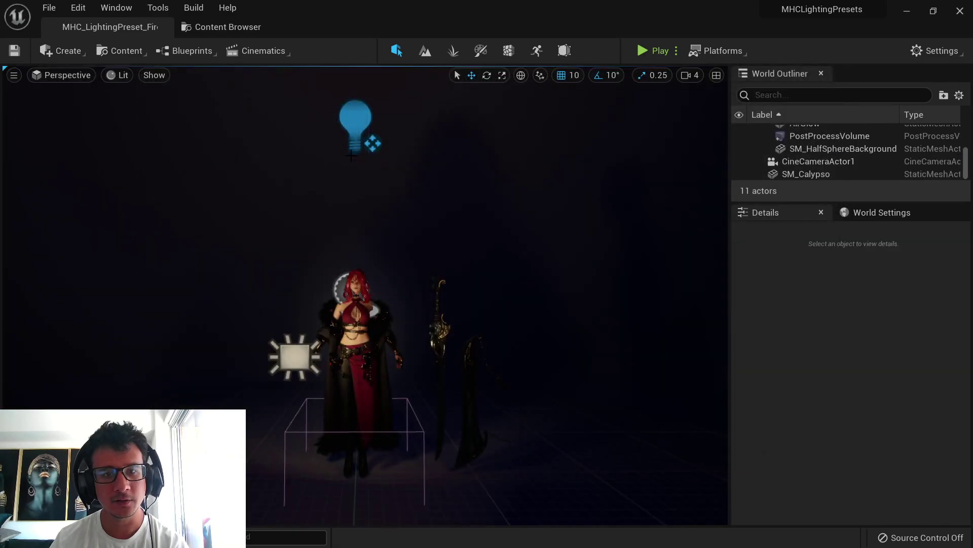
Step: Delete the SM_Calypso static mesh from the Fireside level
{"action": "left_click_drag", "start_coordinate": [344, 275], "coordinate": [343, 198]}
{"action": "left_click", "coordinate": [343, 276]}
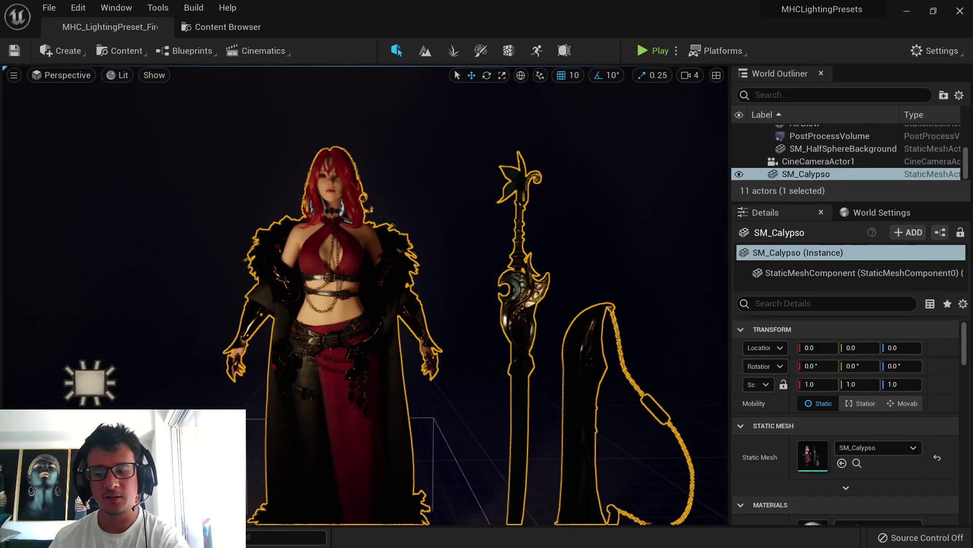
{"action": "key", "text": "Delete"}
{"action": "scroll", "coordinate": [344, 275], "scroll_direction": "down", "scroll_amount": 2}
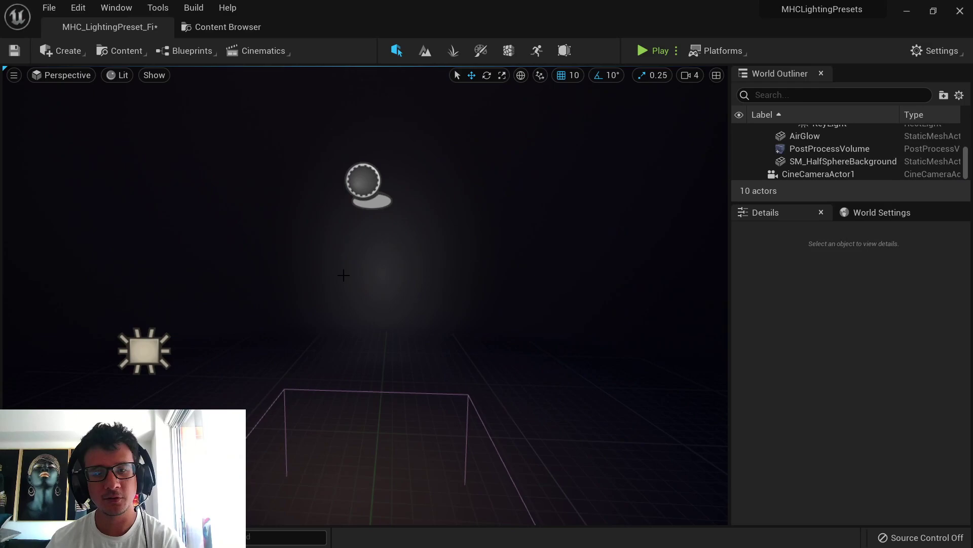
Step: Paste the CalypsoSimple character into the Fireside level and clear its selection
{"action": "key", "text": "ctrl+v"}
{"action": "right_click_drag", "start_coordinate": [344, 275], "coordinate": [387, 293]}
{"action": "key", "text": "Escape"}
Step: Preview the Fireside level in full-screen play mode to examine the character under the warm lighting
{"action": "key", "text": "F11"}
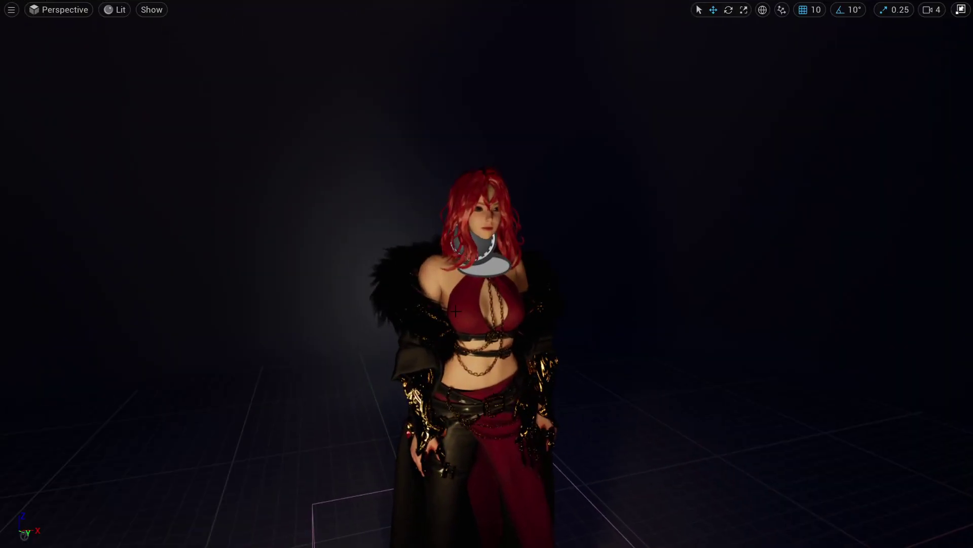
{"action": "scroll", "coordinate": [429, 268], "scroll_direction": "up", "scroll_amount": 3}
{"action": "key", "text": "alt+p"}
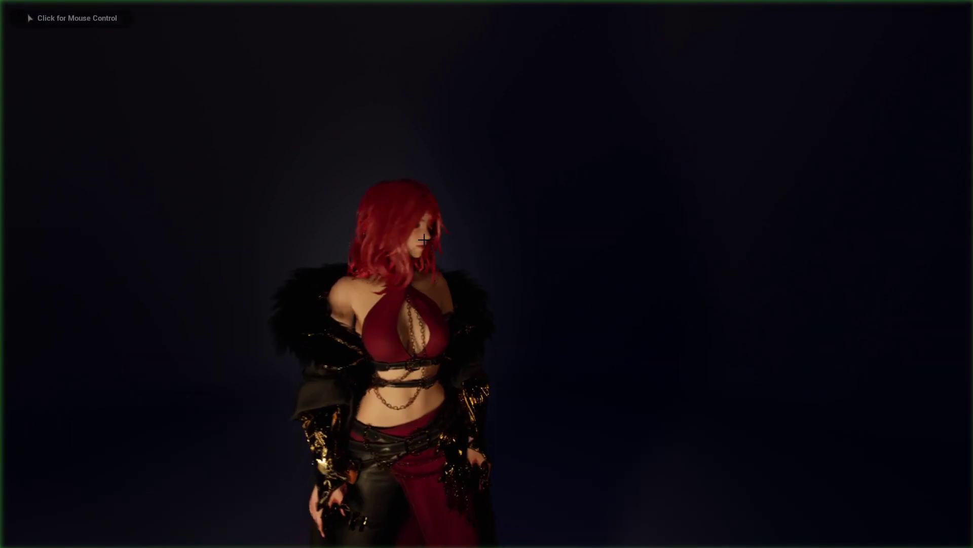
{"action": "left_click", "coordinate": [429, 268]}
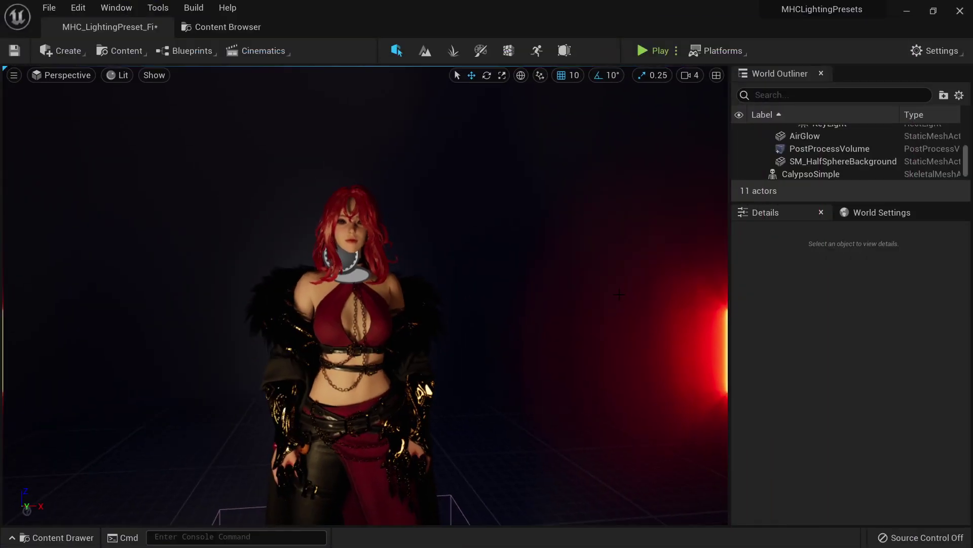
Step: Try raising the AmbientLight point light's intensity to about 38,943, and undo the change
{"action": "scroll", "coordinate": [857, 141], "scroll_direction": "up", "scroll_amount": 5}
{"action": "left_click", "coordinate": [820, 136]}
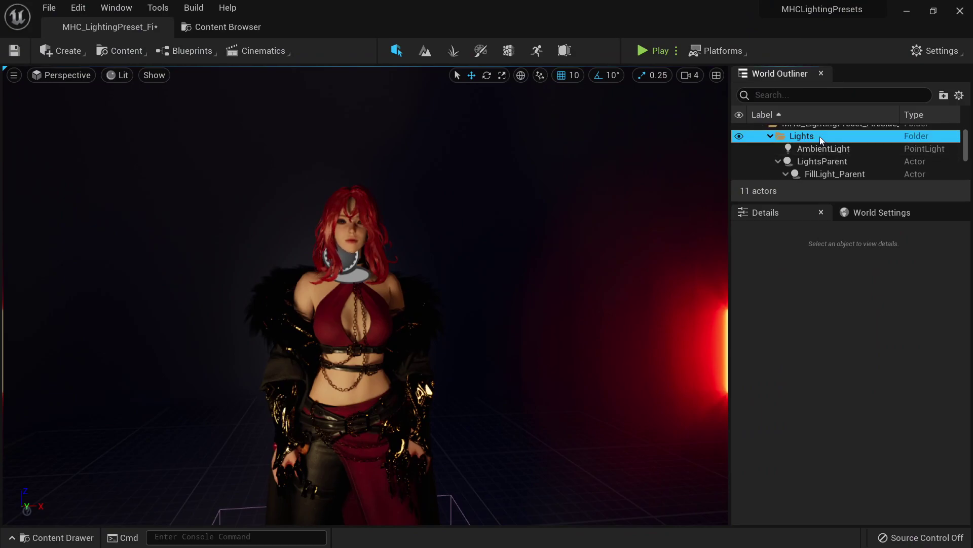
{"action": "right_click_drag", "start_coordinate": [649, 222], "coordinate": [649, 222]}
{"action": "key", "text": "w"}
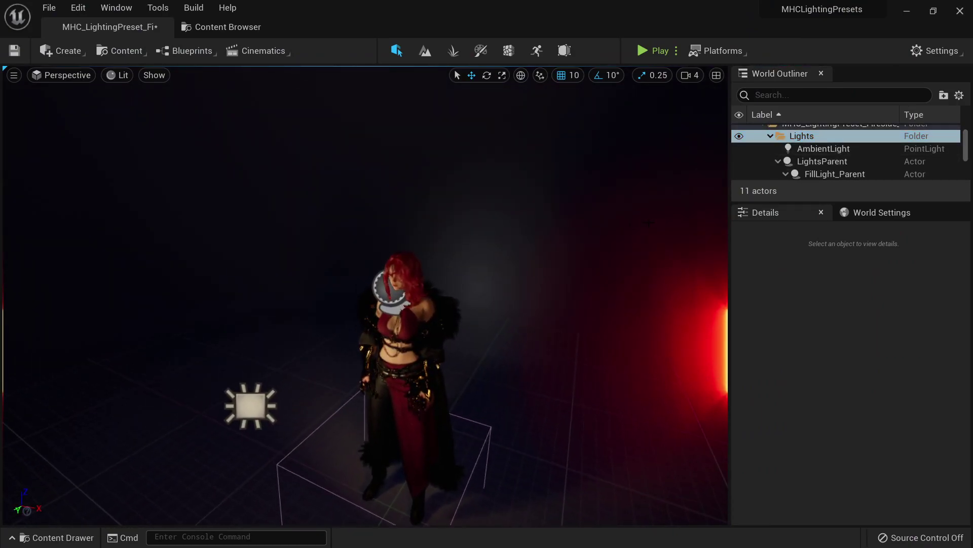
{"action": "left_click", "coordinate": [829, 148]}
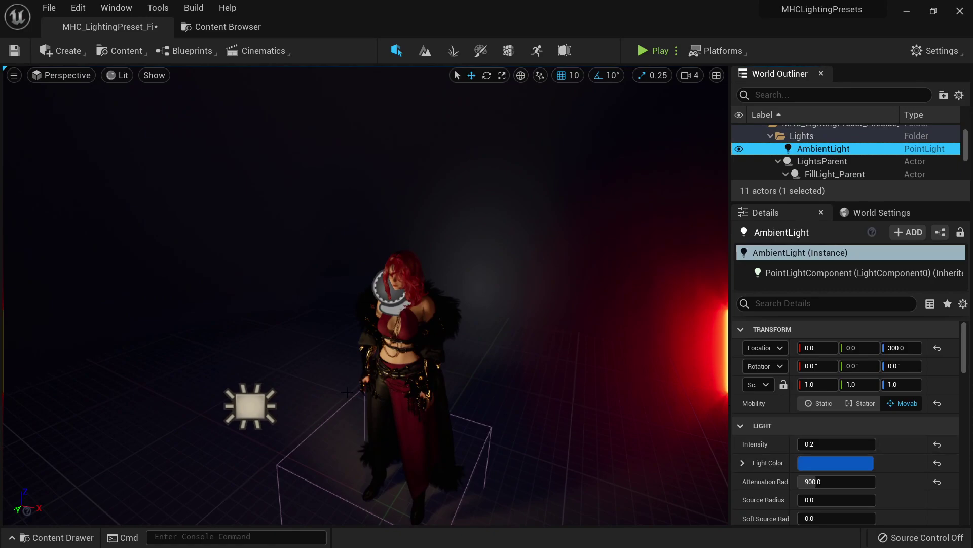
{"action": "scroll", "coordinate": [347, 393], "scroll_direction": "down", "scroll_amount": 5}
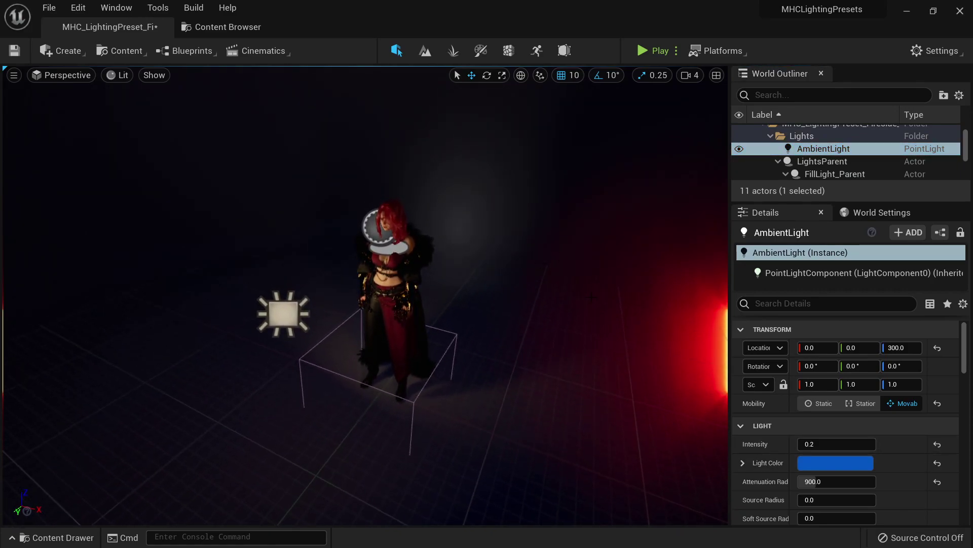
{"action": "left_click_drag", "start_coordinate": [816, 444], "coordinate": [847, 444]}
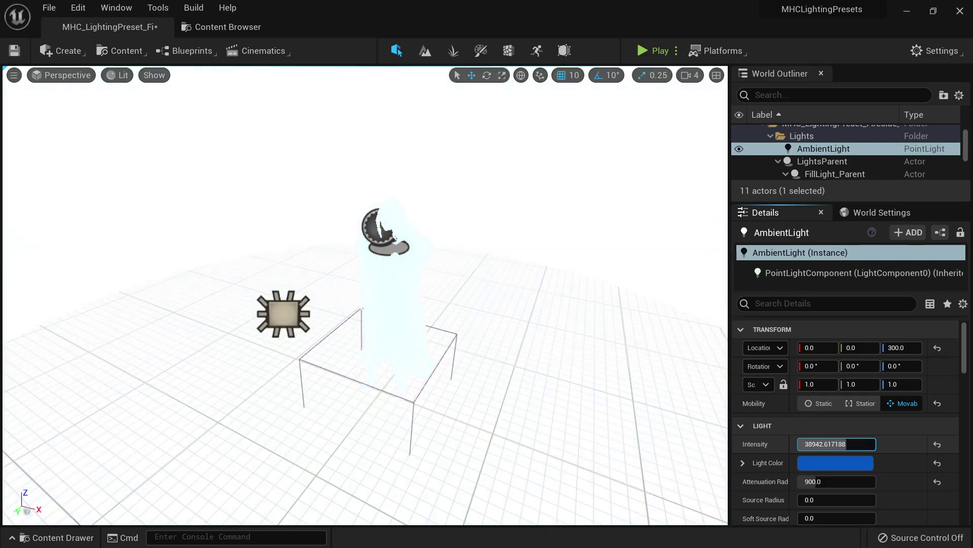
{"action": "key", "text": "ctrl+z"}
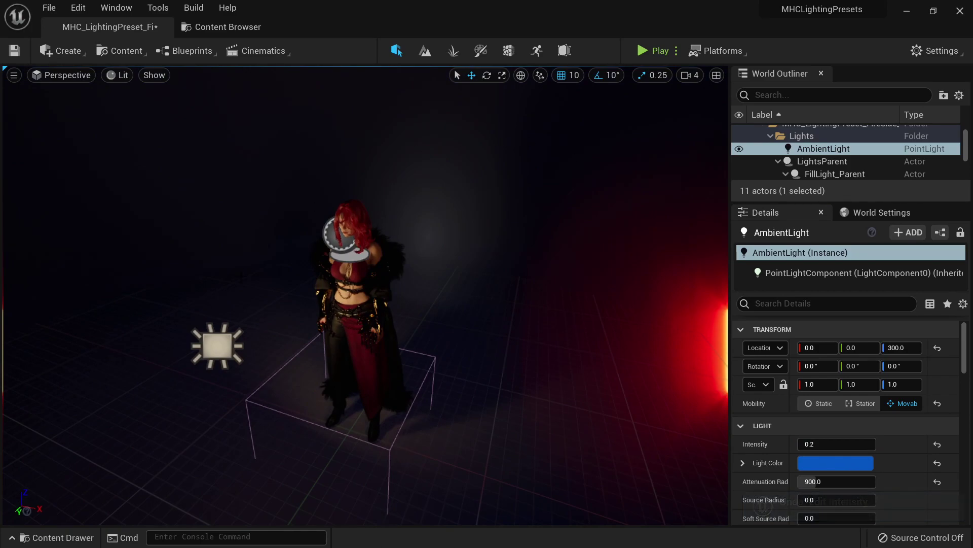
Step: Try raising the FillLight rect light's intensity to 160 cd, inspect its effect on the character, and undo the change
{"action": "scroll", "coordinate": [844, 164], "scroll_direction": "down", "scroll_amount": 1}
{"action": "left_click", "coordinate": [850, 154]}
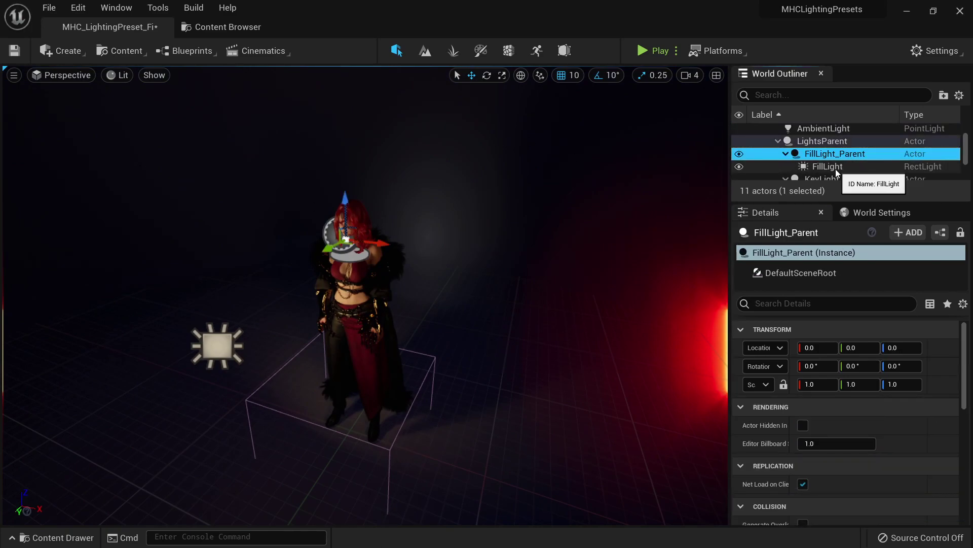
{"action": "left_click", "coordinate": [836, 167]}
{"action": "left_click_drag", "start_coordinate": [836, 445], "coordinate": [844, 444]}
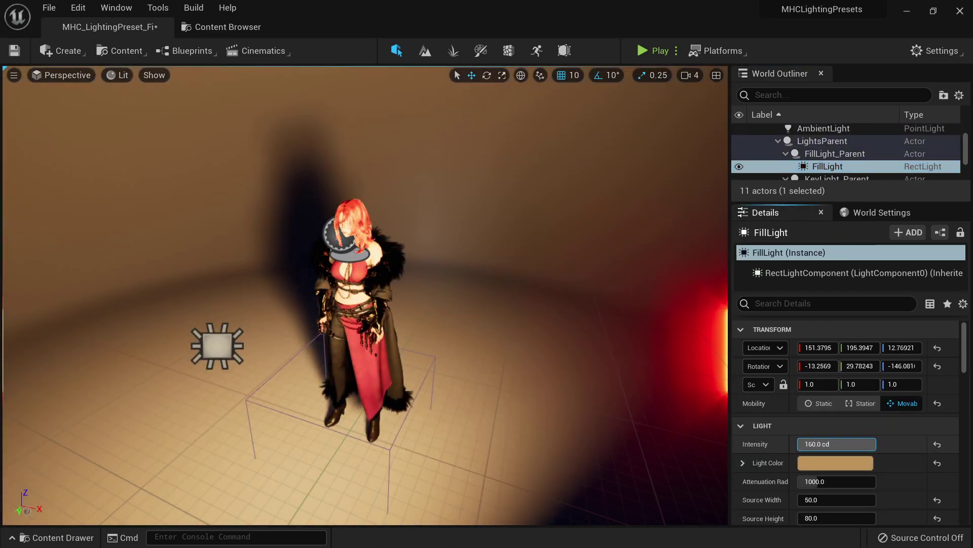
{"action": "key", "text": "f"}
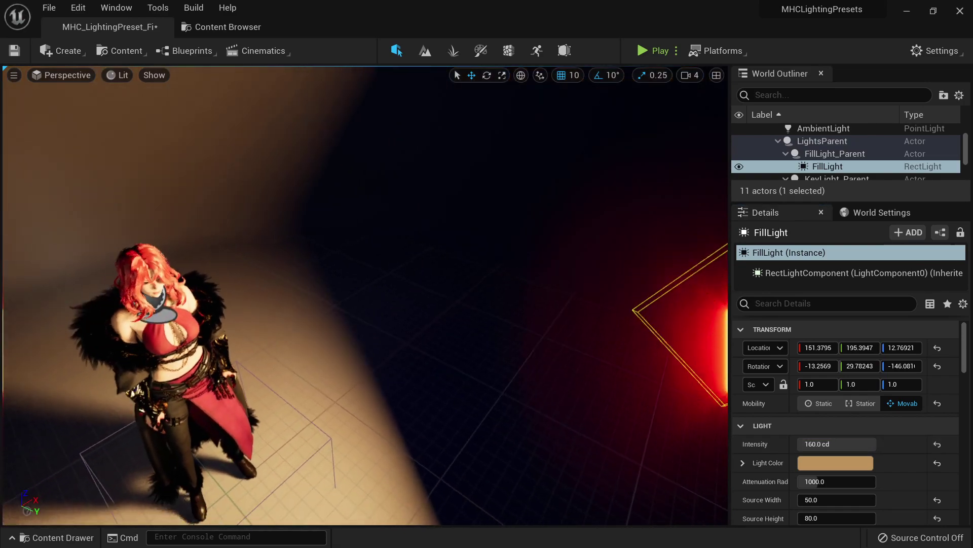
{"action": "key", "text": "w"}
{"action": "right_click_drag", "start_coordinate": [616, 379], "coordinate": [617, 379]}
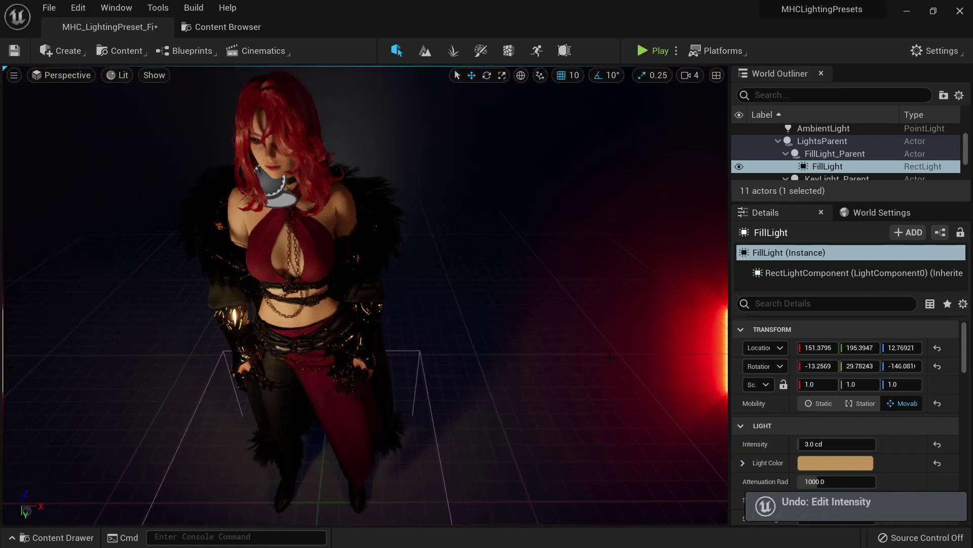
{"action": "right_click_drag", "start_coordinate": [610, 357], "coordinate": [556, 317]}
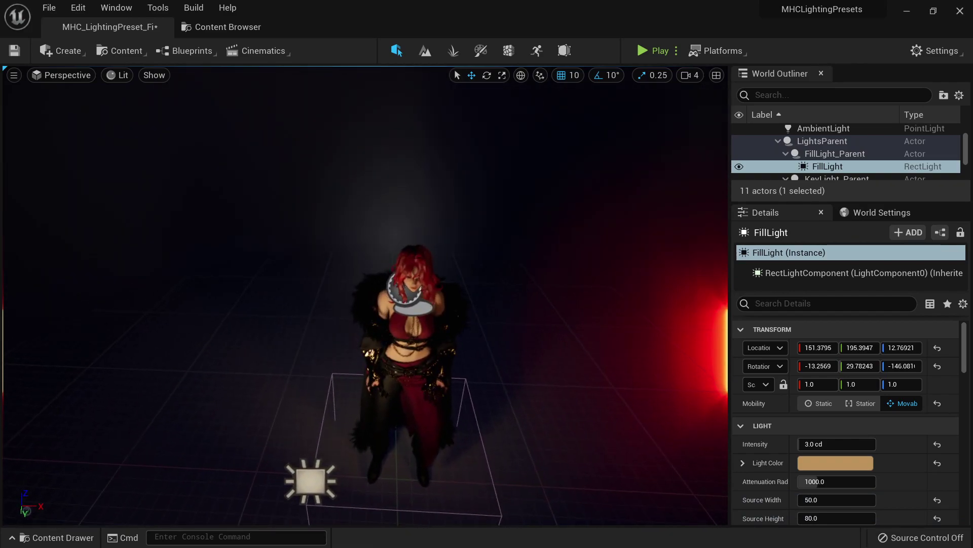
Step: Select the CalypsoSimple character and open the MHC_LightingPreset_Moonlight_RT level from the MHC_LightingPresets_RT folder
{"action": "left_click", "coordinate": [413, 345]}
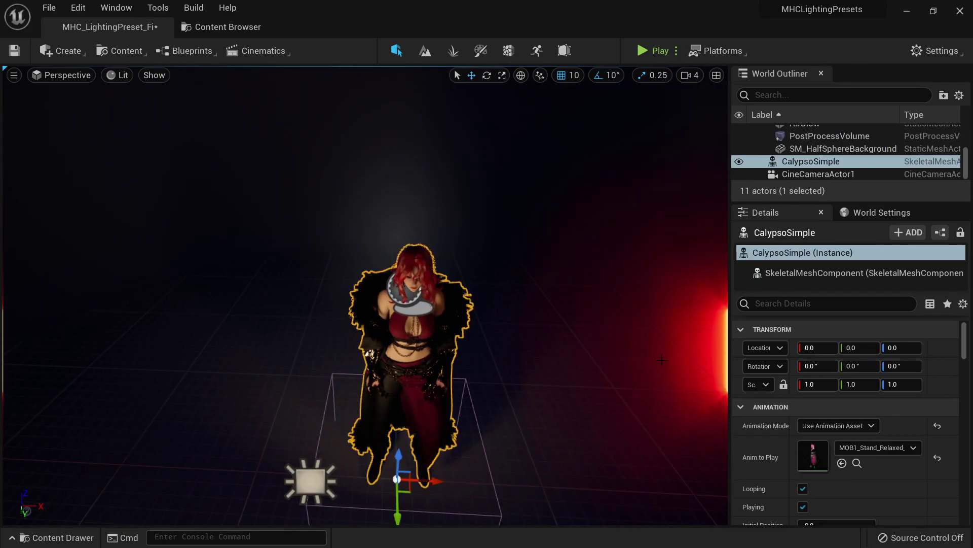
{"action": "left_click", "coordinate": [51, 8]}
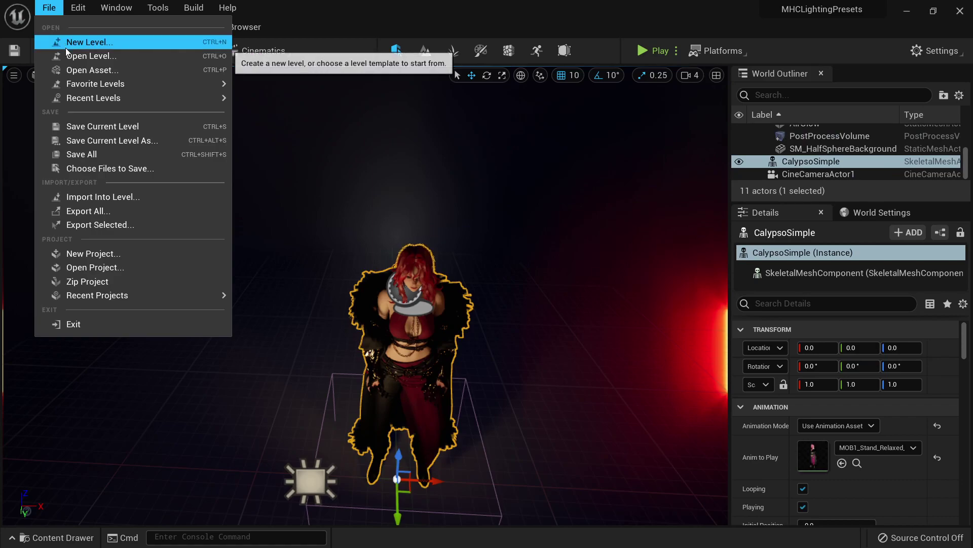
{"action": "left_click", "coordinate": [62, 53]}
{"action": "double_click", "coordinate": [394, 152]}
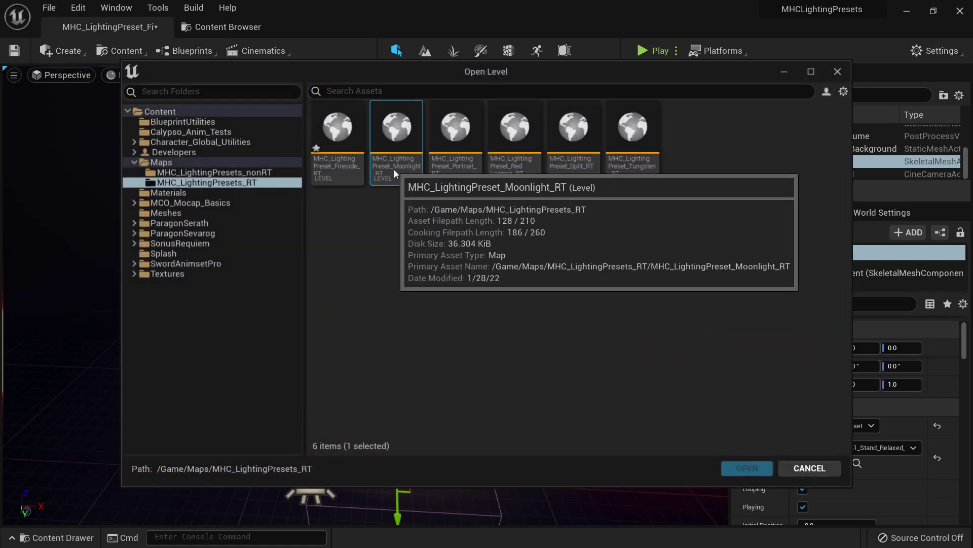
{"action": "left_click", "coordinate": [454, 415]}
Step: Try deleting the CalypsoSimple character from the Moonlight level, and undo the deletion
{"action": "left_click", "coordinate": [430, 319]}
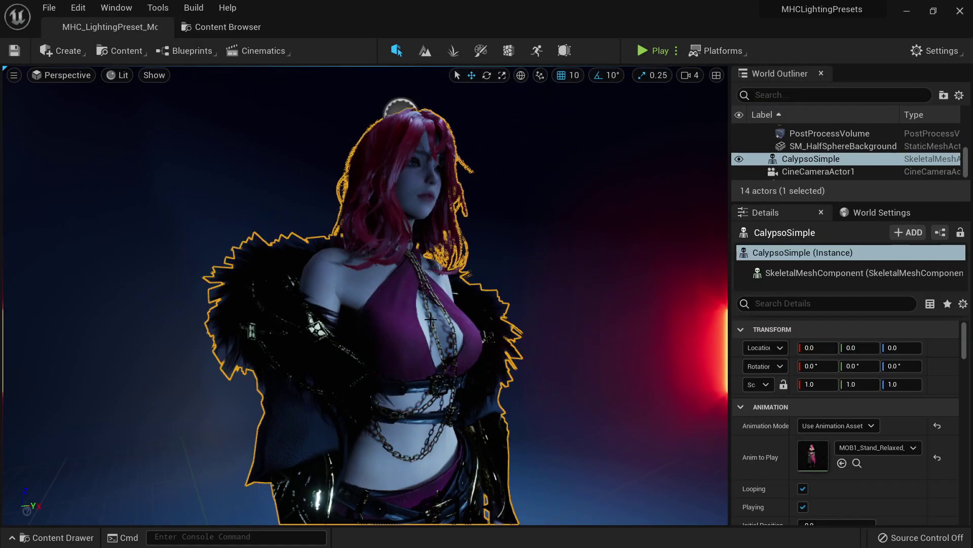
{"action": "key", "text": "Delete"}
{"action": "key", "text": "ctrl+z"}
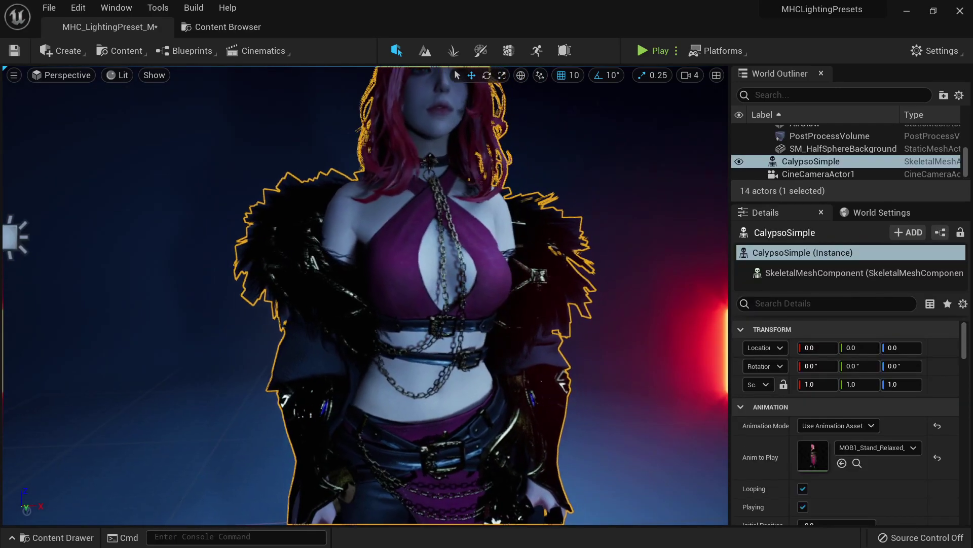
Step: Play the Moonlight level and move around the character to examine the blue lighting
{"action": "left_click", "coordinate": [531, 152]}
{"action": "key", "text": "alt+p"}
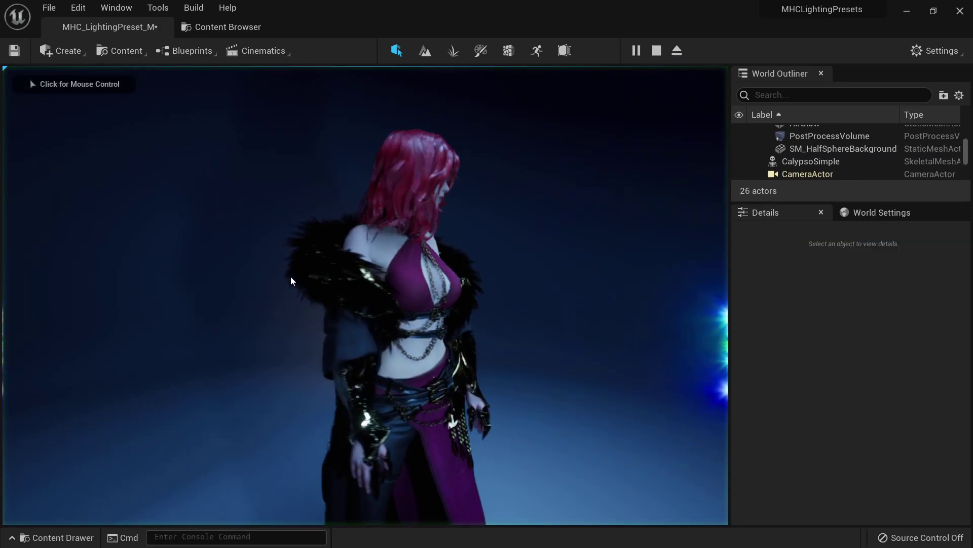
{"action": "left_click", "coordinate": [291, 279]}
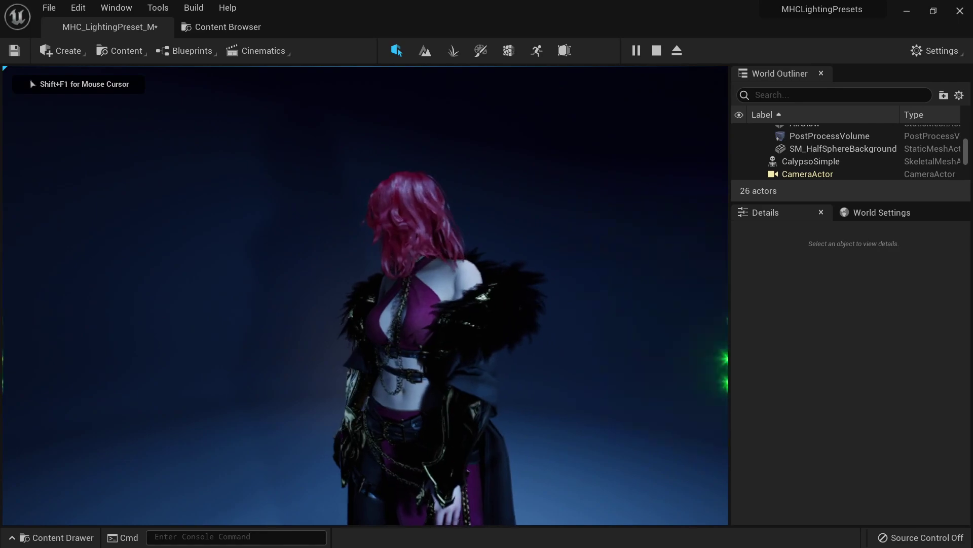
{"action": "key", "text": "w"}
{"action": "key", "text": "s"}
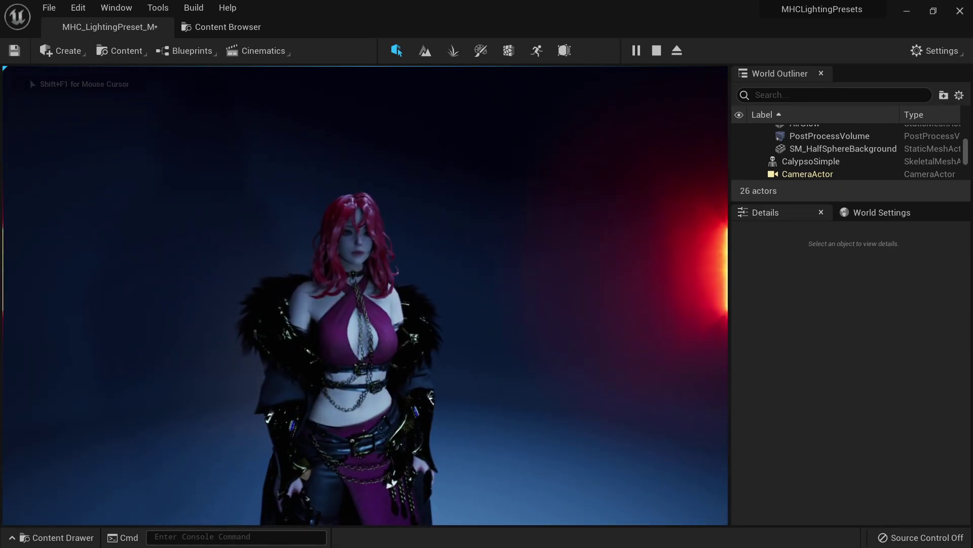
Step: Detach from the player controller and capture a high-resolution screenshot of the running Moonlight scene
{"action": "key", "text": "shift+F1"}
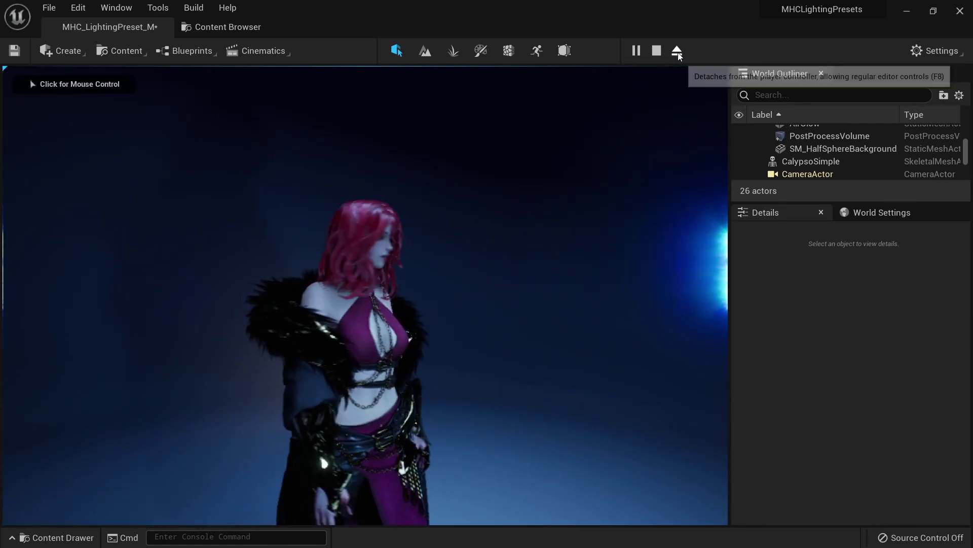
{"action": "left_click", "coordinate": [676, 51]}
{"action": "left_click", "coordinate": [14, 75]}
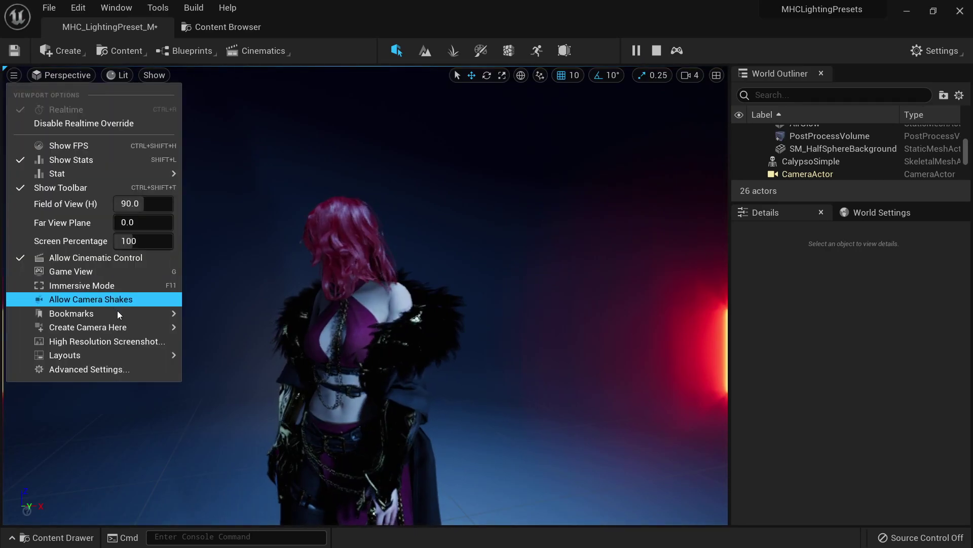
{"action": "left_click", "coordinate": [120, 342]}
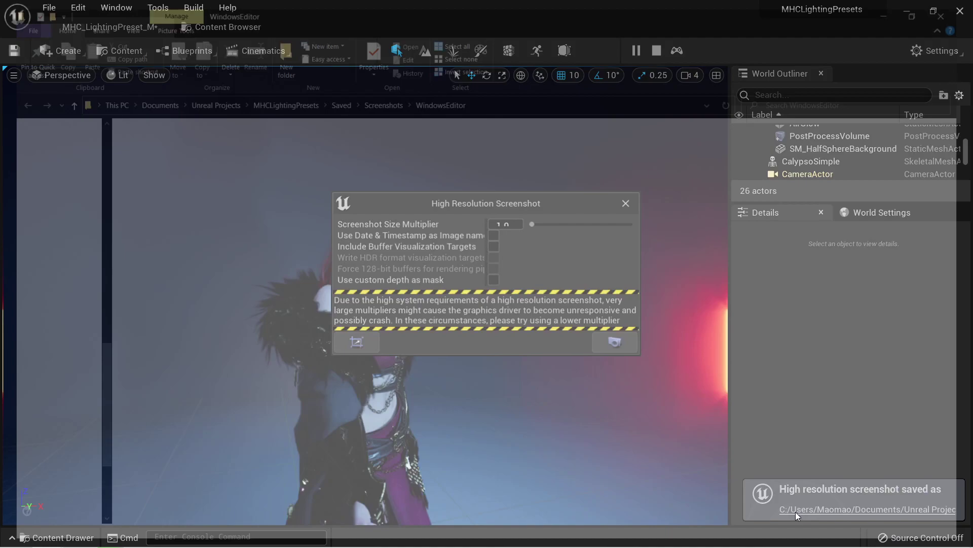
Step: Open HighresScreenshot00005.png from the saved screenshots folder and compare it with the earlier captures
{"action": "left_click", "coordinate": [795, 512]}
{"action": "double_click", "coordinate": [514, 185]}
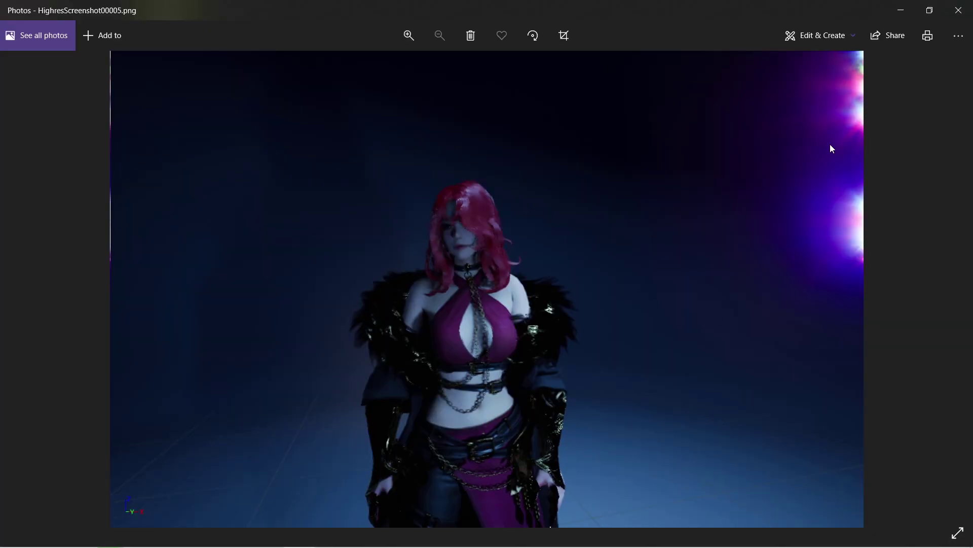
{"action": "key", "text": "Left"}
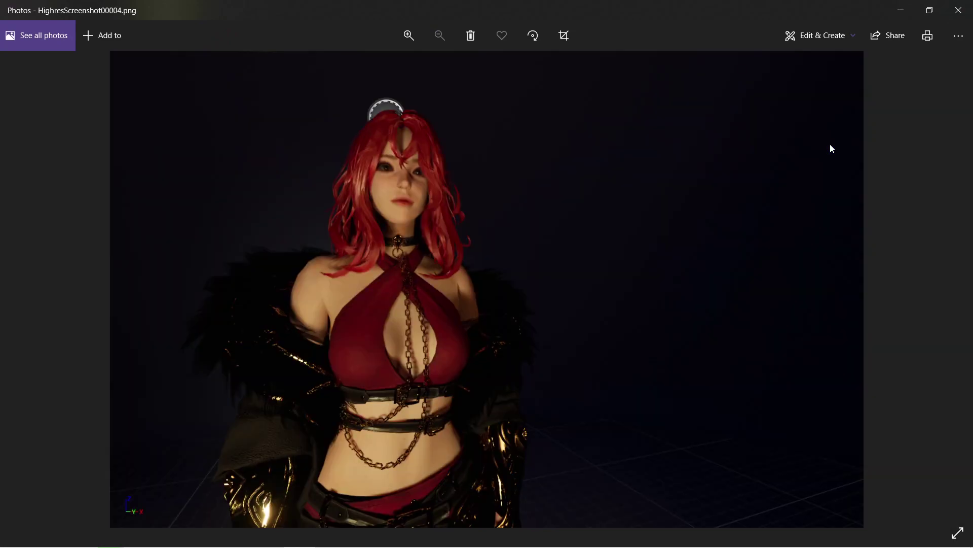
{"action": "key", "text": "Left"}
{"action": "key", "text": "Right"}
{"action": "key", "text": "Right"}
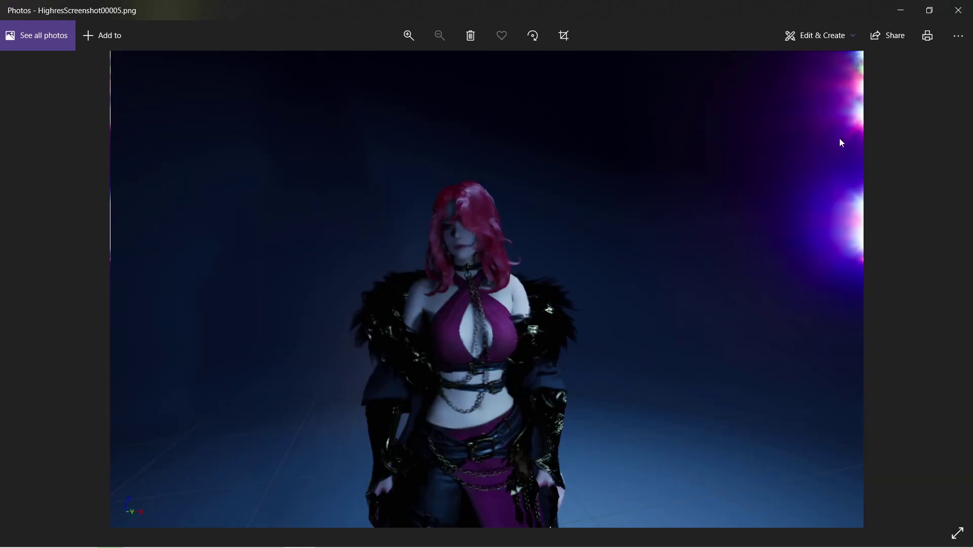
Step: Close the image, switch back to Unreal Editor, dismiss the High Resolution Screenshot window, and examine the moonlit character full screen
{"action": "left_click", "coordinate": [971, 4]}
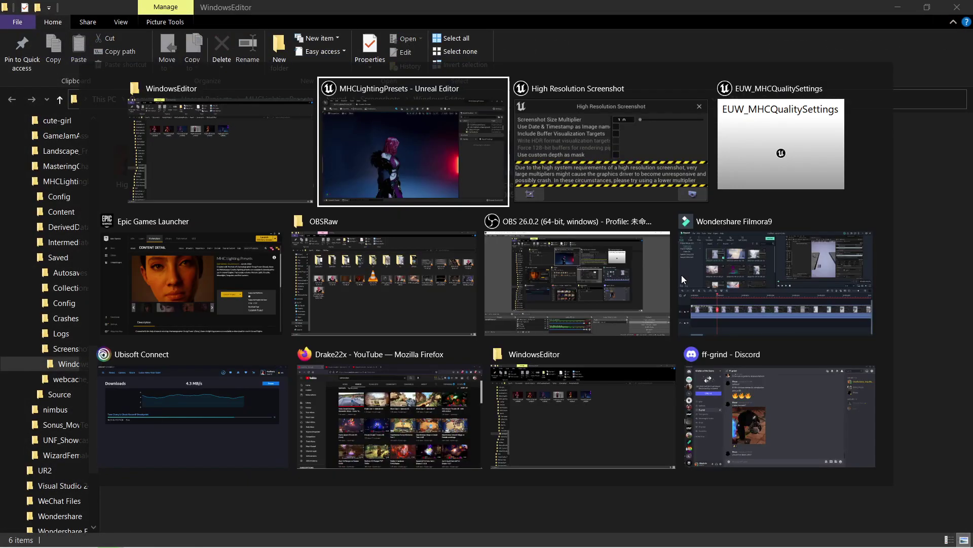
{"action": "key", "text": "alt+Tab"}
{"action": "left_click", "coordinate": [625, 203]}
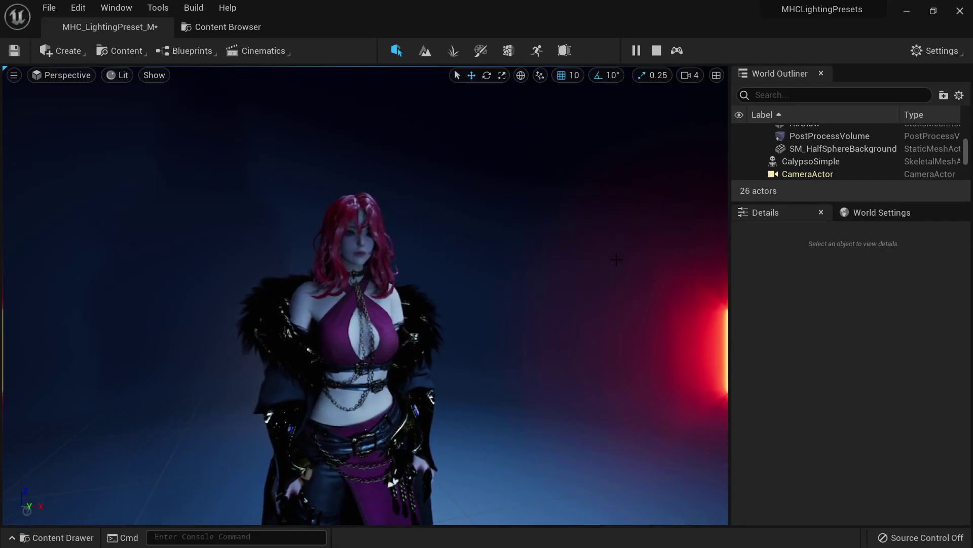
{"action": "key", "text": "F11"}
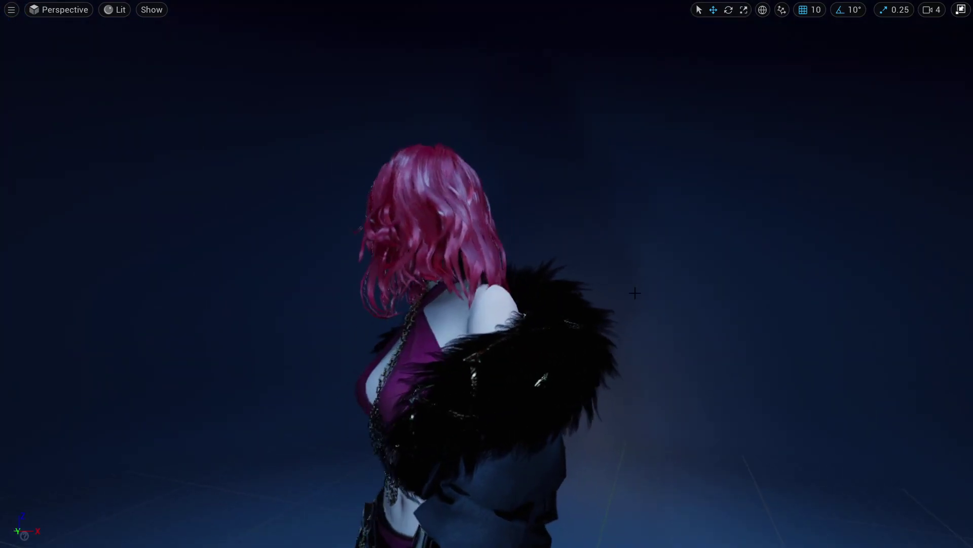
{"action": "key", "text": "F11"}
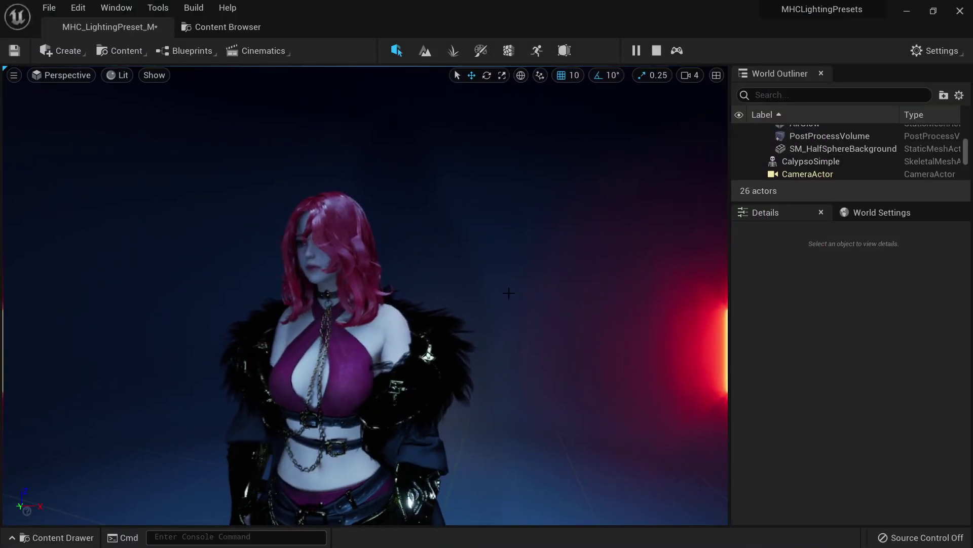
Step: Open the MHC_LightingPreset_Portrait_RT level from the MHC_LightingPresets_RT folder and play it
{"action": "left_click", "coordinate": [53, 10]}
{"action": "left_click", "coordinate": [71, 53]}
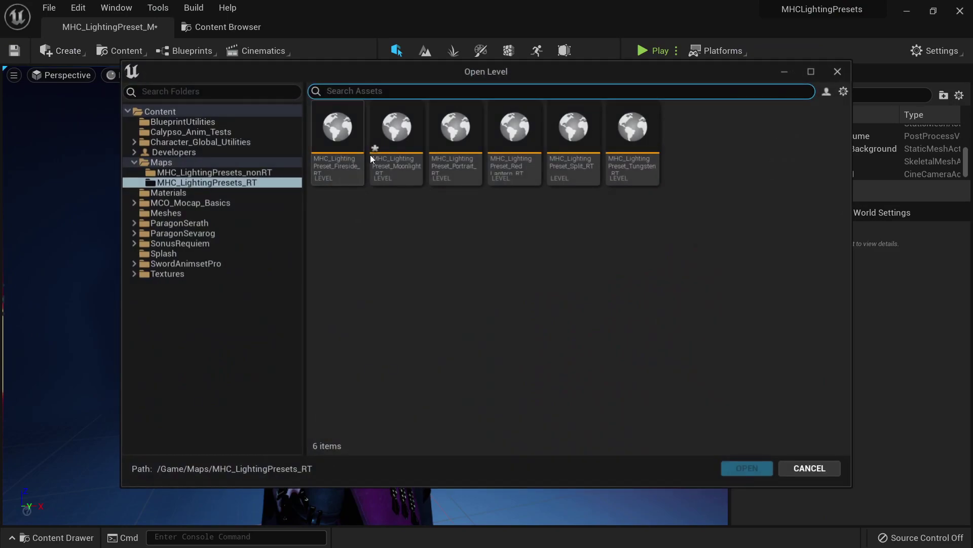
{"action": "double_click", "coordinate": [457, 172]}
{"action": "left_click", "coordinate": [473, 419]}
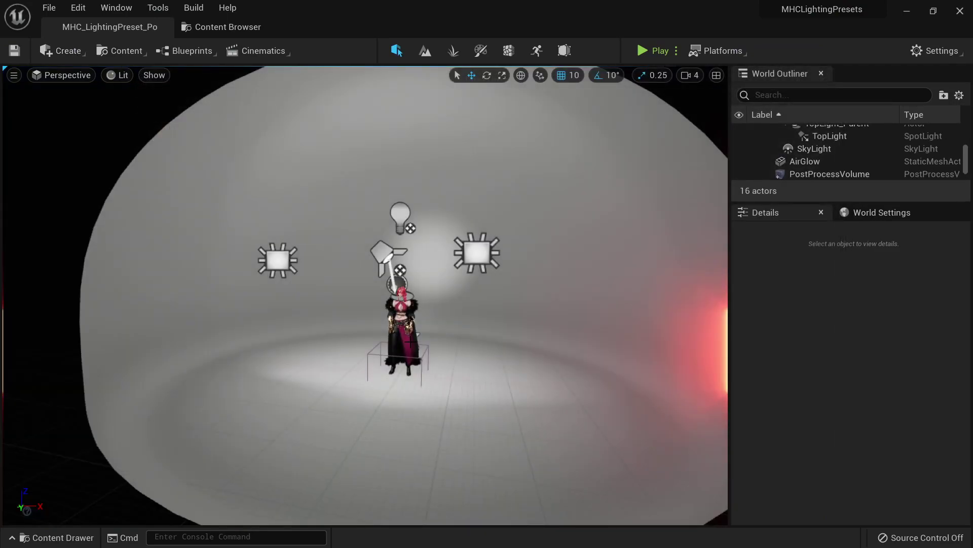
{"action": "left_click", "coordinate": [654, 51]}
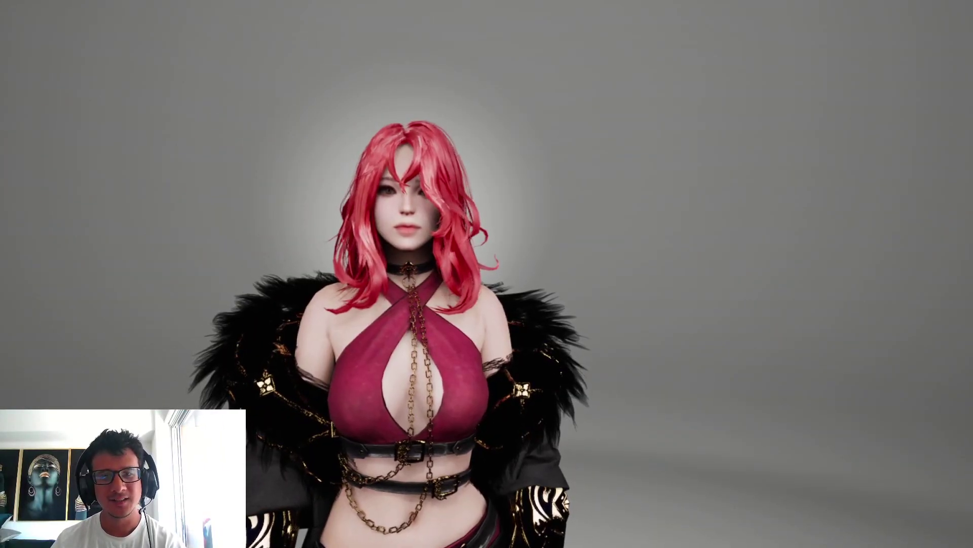
Step: Stop playing the Portrait level, leave full screen, and open the Red Lantern level from the MHC_LightingPresets_RT folder
{"action": "key", "text": "Escape"}
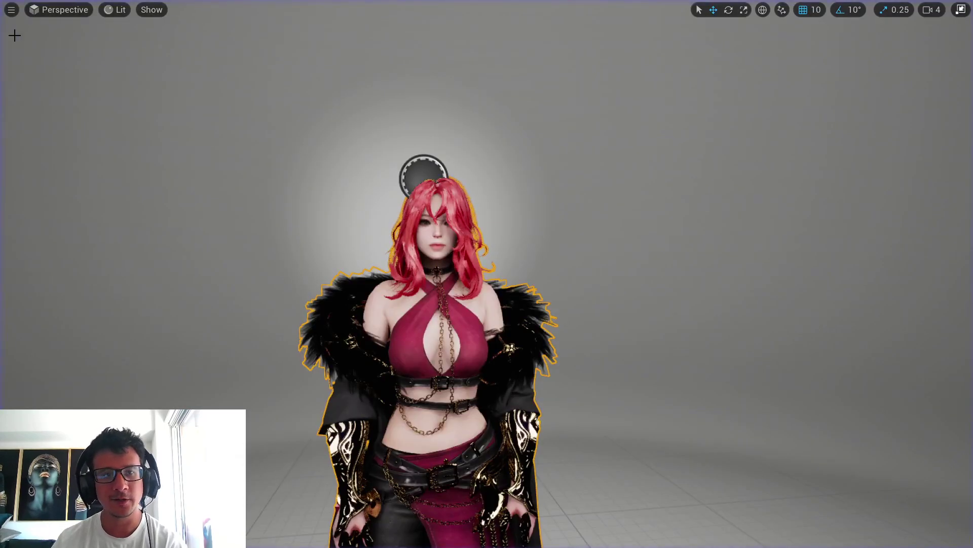
{"action": "key", "text": "F11"}
{"action": "left_click", "coordinate": [54, 8]}
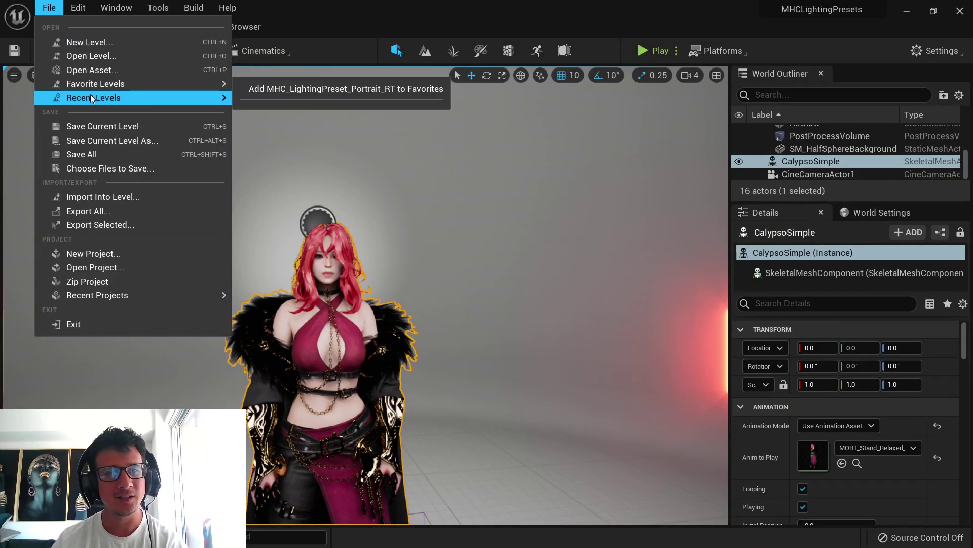
{"action": "left_click", "coordinate": [93, 60]}
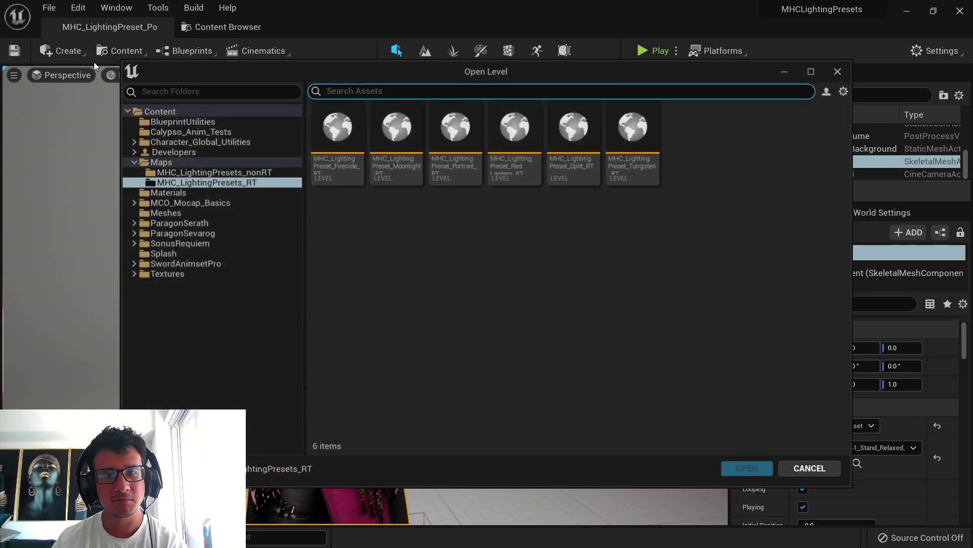
{"action": "double_click", "coordinate": [515, 185]}
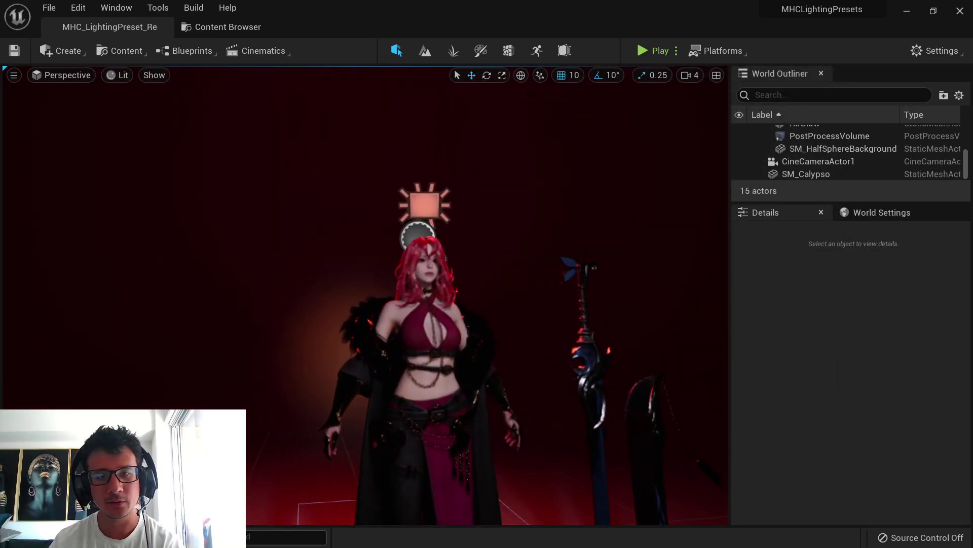
Step: Replace the SM_Calypso mesh in the Red Lantern level with the copied CalypsoSimple character and view its lighting
{"action": "left_click", "coordinate": [442, 316]}
{"action": "right_click_drag", "start_coordinate": [442, 316], "coordinate": [456, 386]}
{"action": "key", "text": "Delete"}
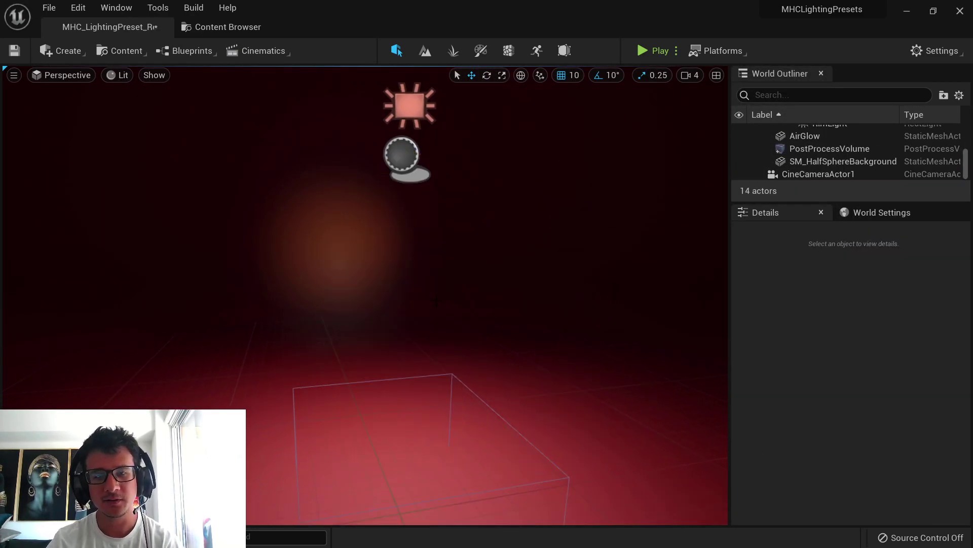
{"action": "key", "text": "ctrl+v"}
{"action": "right_click_drag", "start_coordinate": [385, 304], "coordinate": [386, 233]}
{"action": "key", "text": "w"}
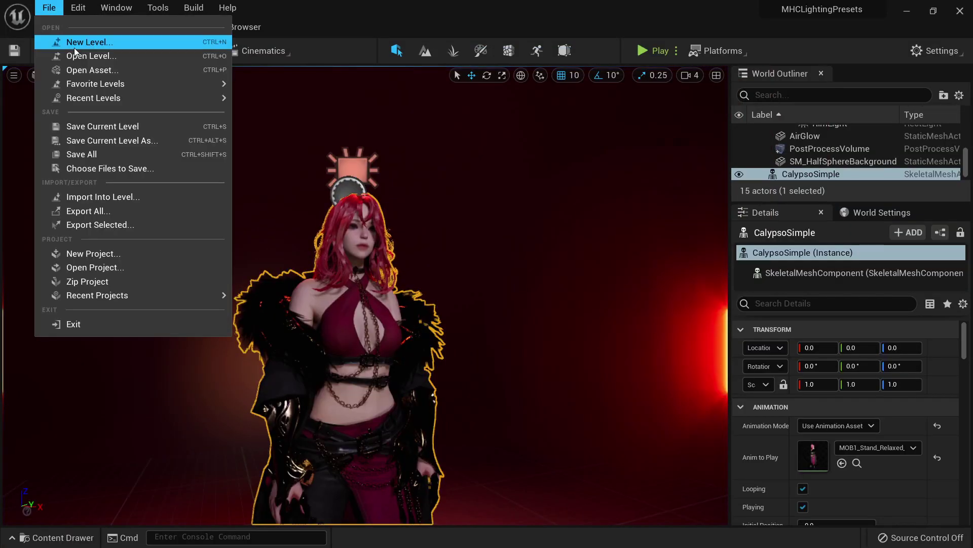
Step: Open the MHC_LightingPreset_Split_RT level, saving the changes to the Red Lantern level
{"action": "left_click", "coordinate": [77, 51]}
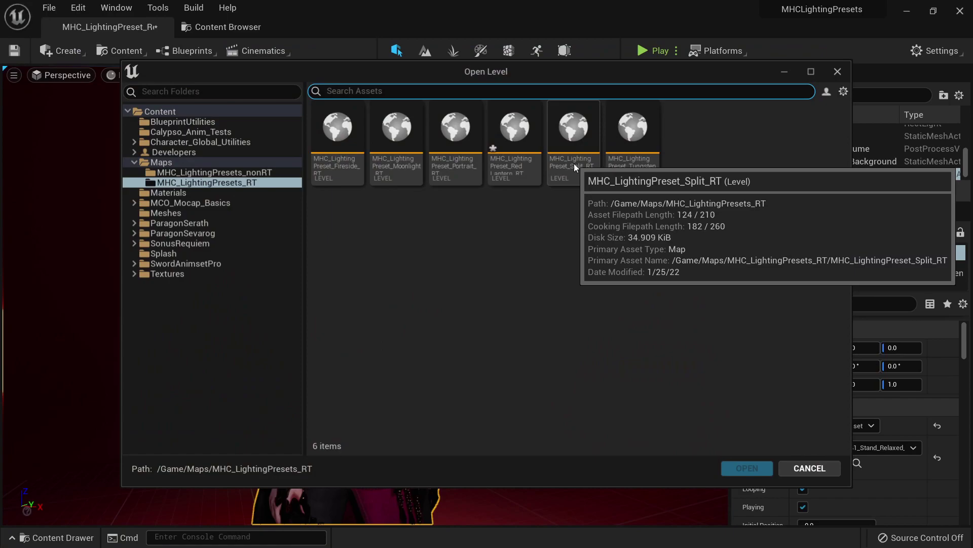
{"action": "double_click", "coordinate": [573, 163]}
{"action": "left_click", "coordinate": [476, 412]}
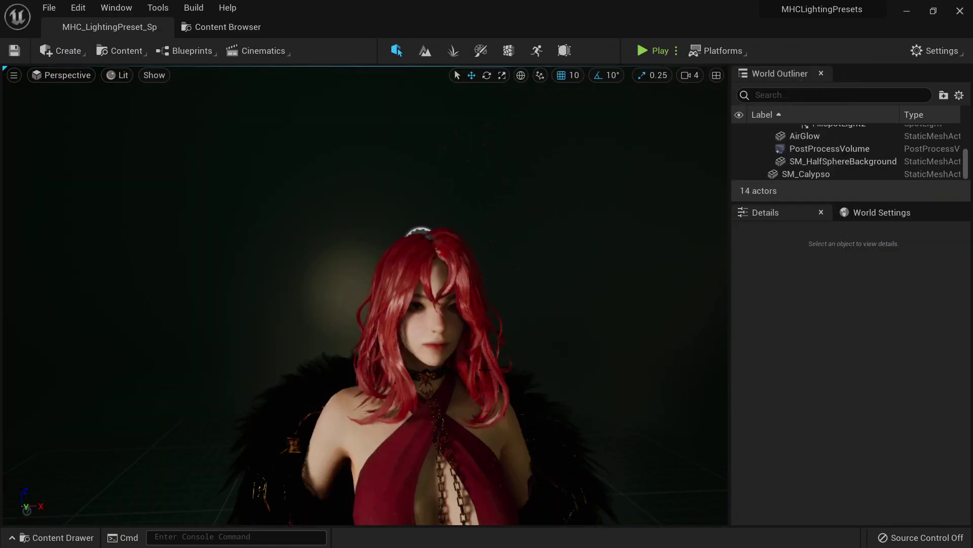
Step: Replace SM_Calypso in the Split level with the copied CalypsoSimple character and play the level
{"action": "left_click_drag", "start_coordinate": [479, 424], "coordinate": [474, 482]}
{"action": "left_click", "coordinate": [385, 349]}
{"action": "key", "text": "Delete"}
{"action": "key", "text": "ctrl+z"}
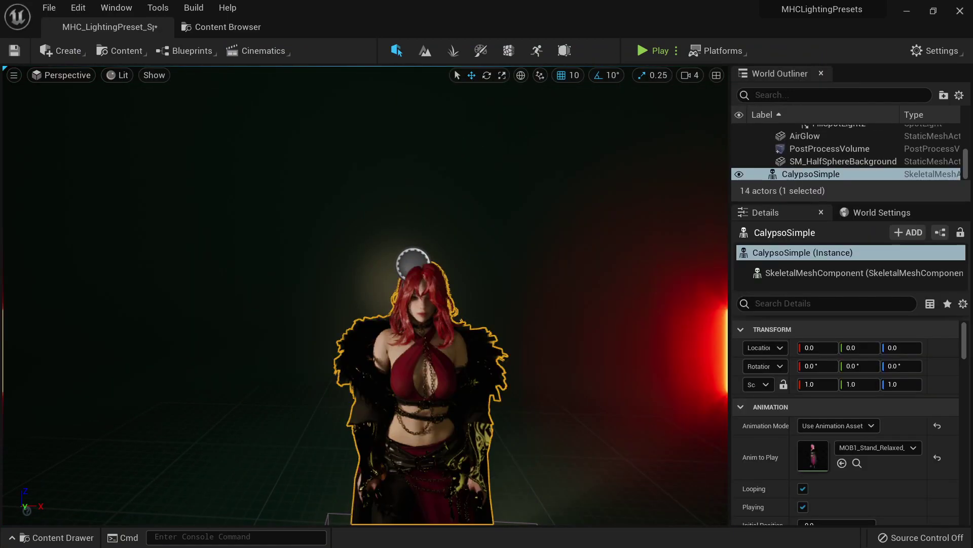
{"action": "left_click", "coordinate": [657, 52]}
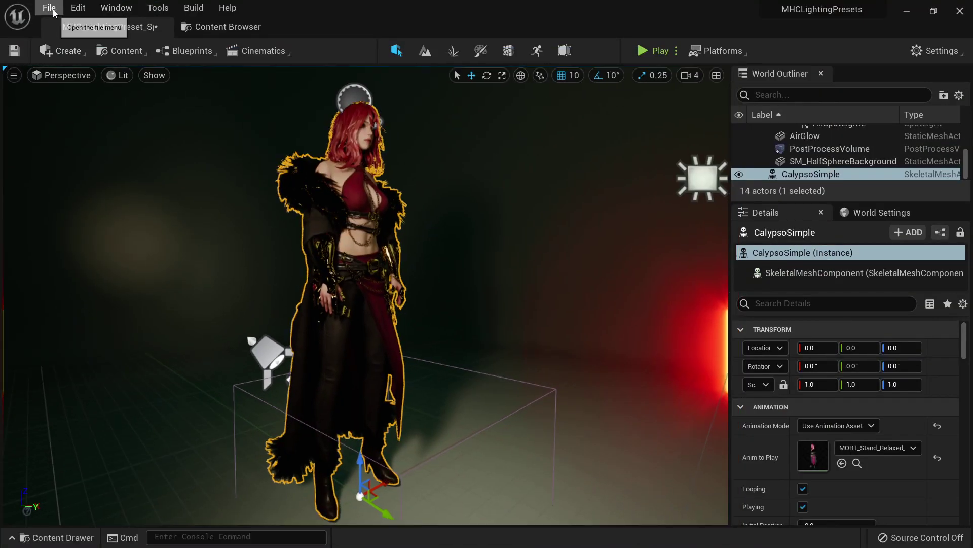
Step: Open the Tungsten level from the MHC_LightingPresets_RT folder without saving the Split level's changes
{"action": "left_click", "coordinate": [49, 7]}
{"action": "left_click", "coordinate": [76, 56]}
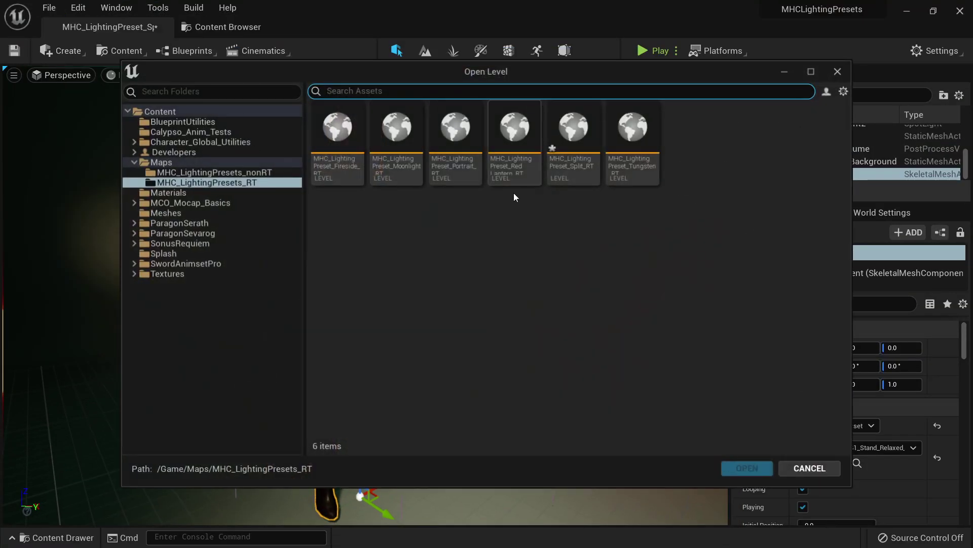
{"action": "double_click", "coordinate": [634, 163]}
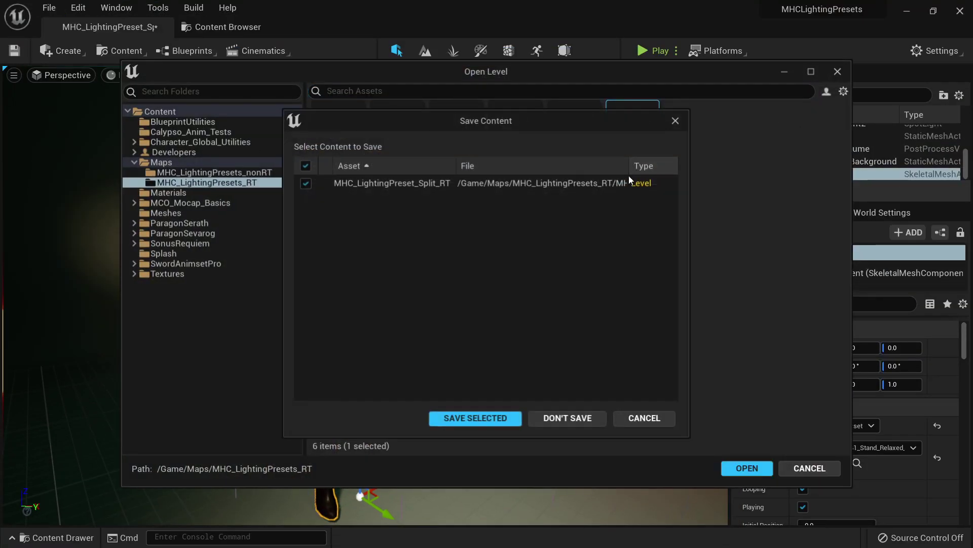
{"action": "left_click", "coordinate": [575, 419]}
Step: Replace the existing character mesh in the Tungsten level with the copied CalypsoSimple character and bring it into view
{"action": "left_click", "coordinate": [352, 329]}
{"action": "key", "text": "Delete"}
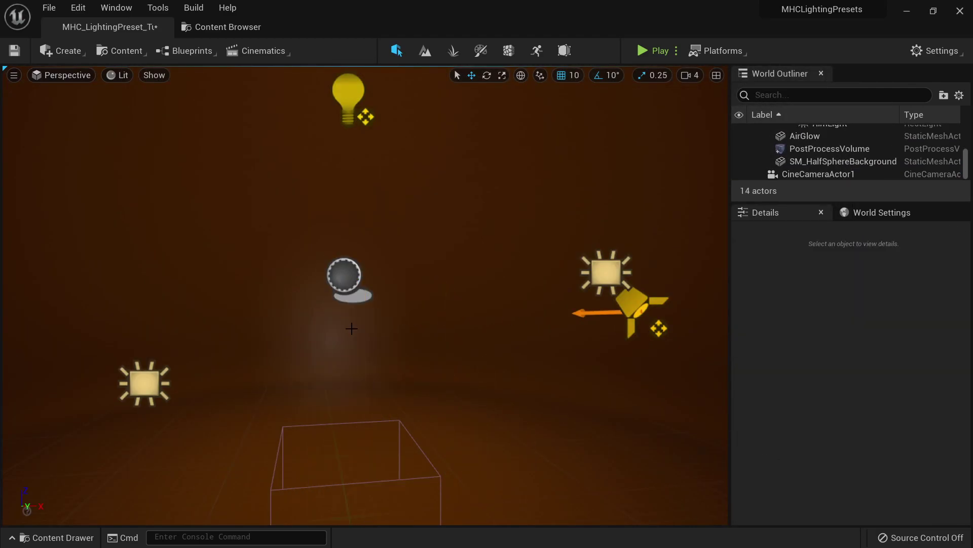
{"action": "key", "text": "ctrl+v"}
{"action": "right_click_drag", "start_coordinate": [365, 296], "coordinate": [335, 292]}
{"action": "key", "text": "w"}
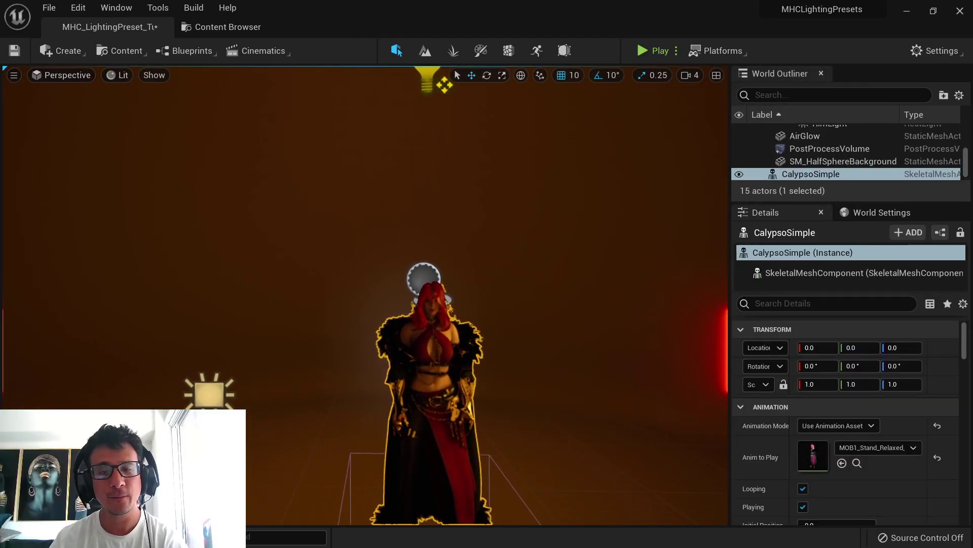
Step: Play the Tungsten level, examine the character's lighting in full screen and in the viewport, and stop playing
{"action": "left_click", "coordinate": [651, 53]}
{"action": "left_click", "coordinate": [549, 236]}
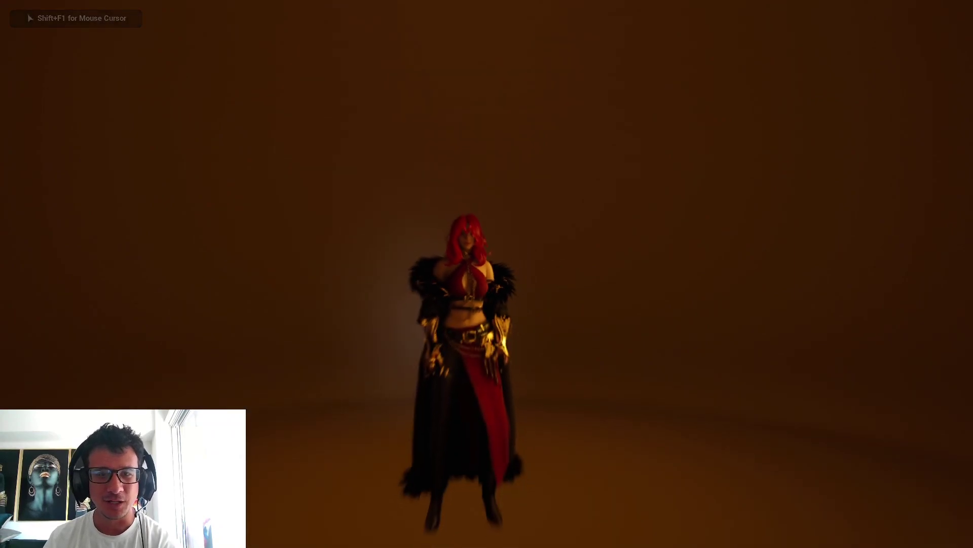
{"action": "key", "text": "s"}
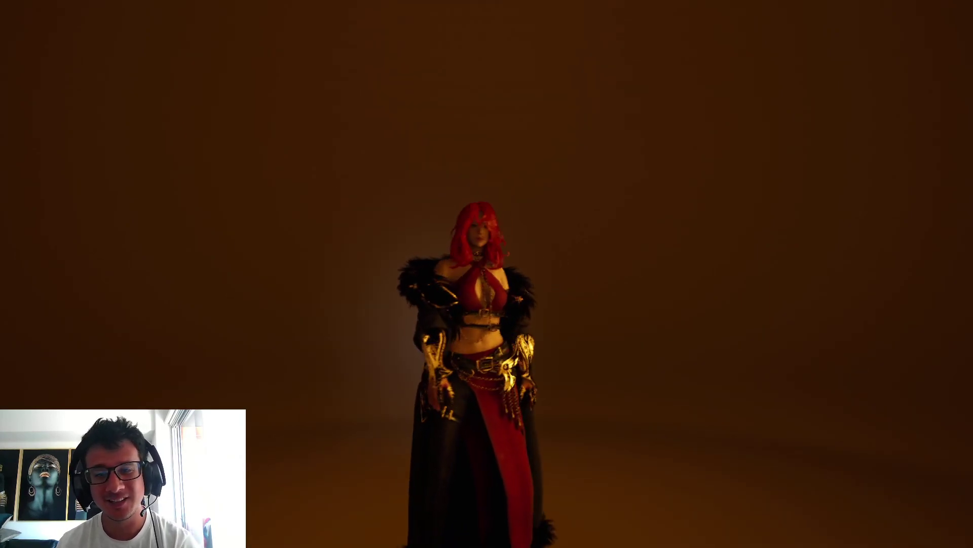
{"action": "key", "text": "F11"}
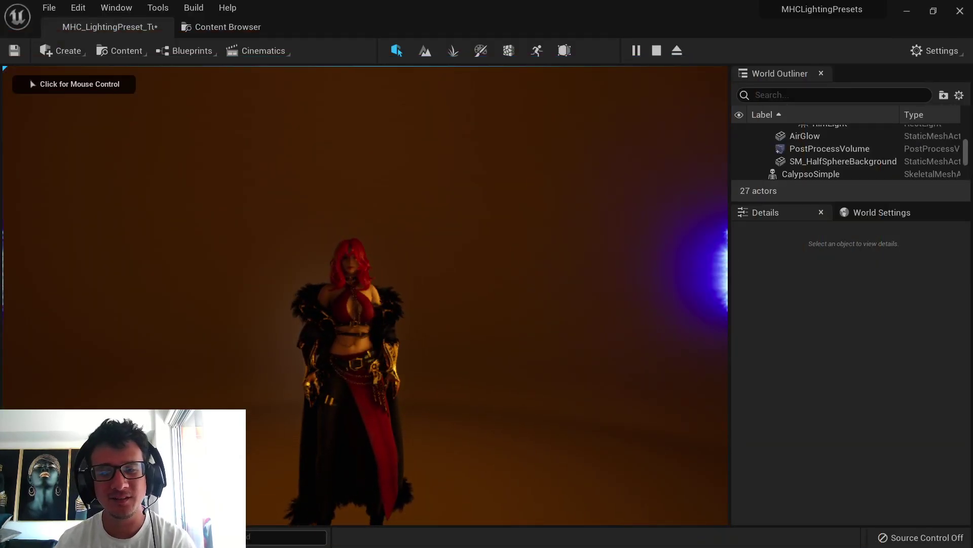
{"action": "left_click", "coordinate": [365, 295]}
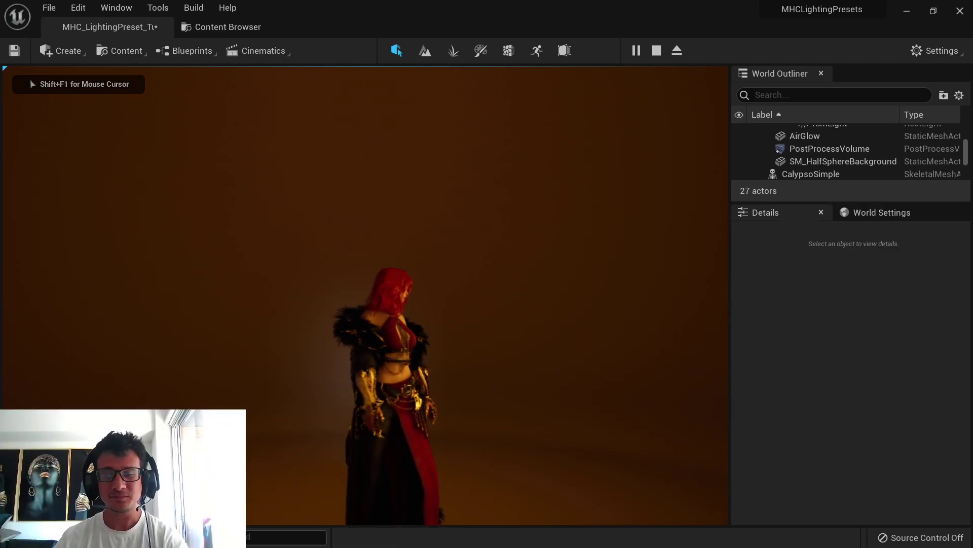
{"action": "key", "text": "Escape"}
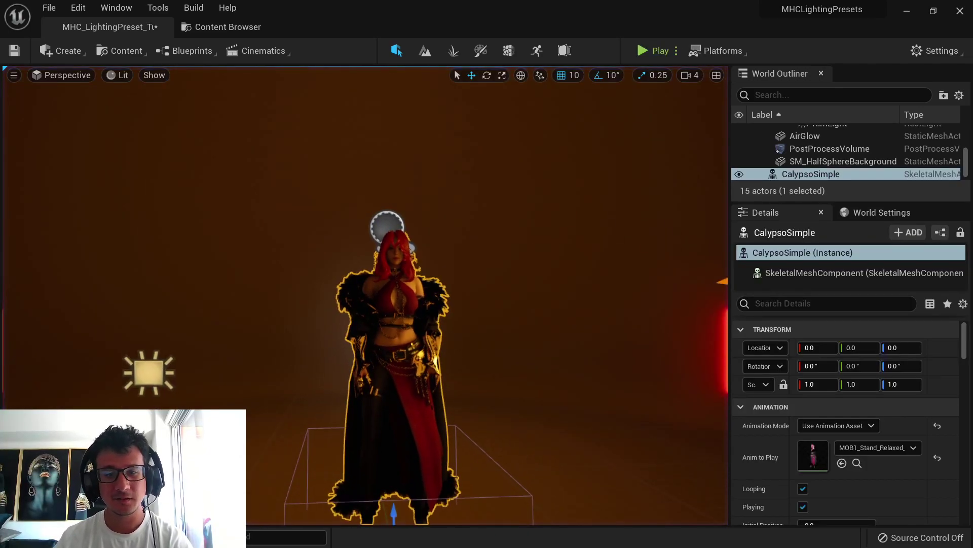
Step: Switch to Epic Games Launcher, review the MHC Lighting Presets page, then return to Unreal Editor and view the Tungsten scene
{"action": "key", "text": "alt+Tab"}
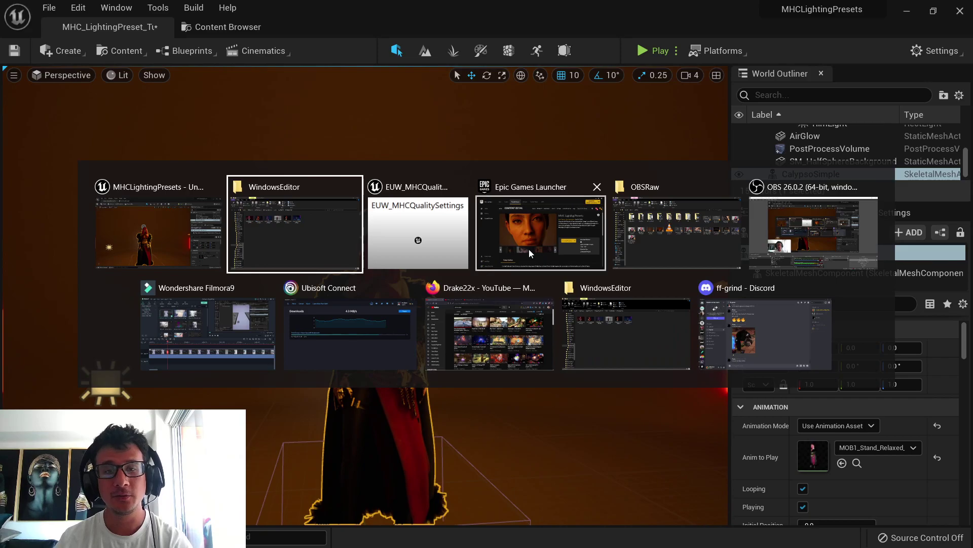
{"action": "left_click", "coordinate": [530, 253]}
{"action": "scroll", "coordinate": [339, 160], "scroll_direction": "up", "scroll_amount": 3}
{"action": "scroll", "coordinate": [732, 204], "scroll_direction": "down", "scroll_amount": 7}
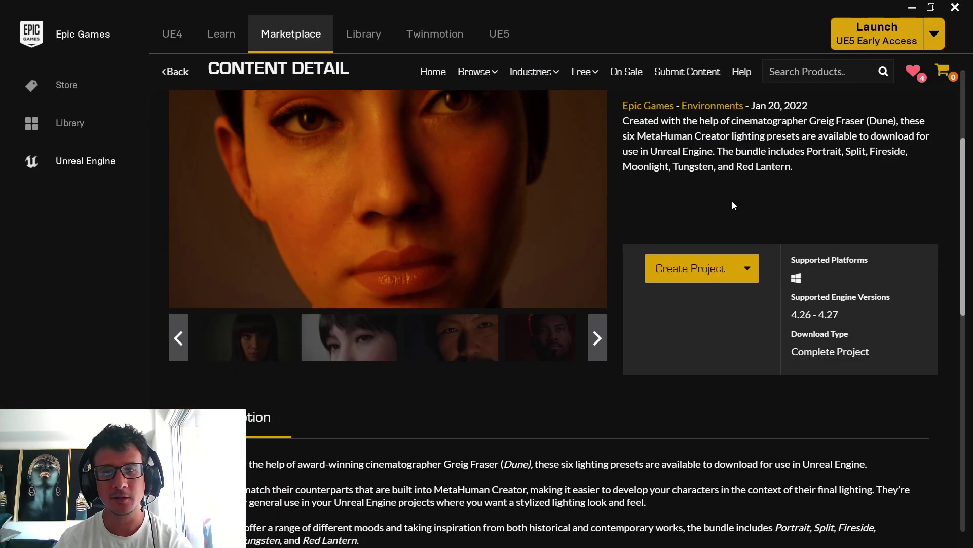
{"action": "scroll", "coordinate": [608, 310], "scroll_direction": "up", "scroll_amount": 4}
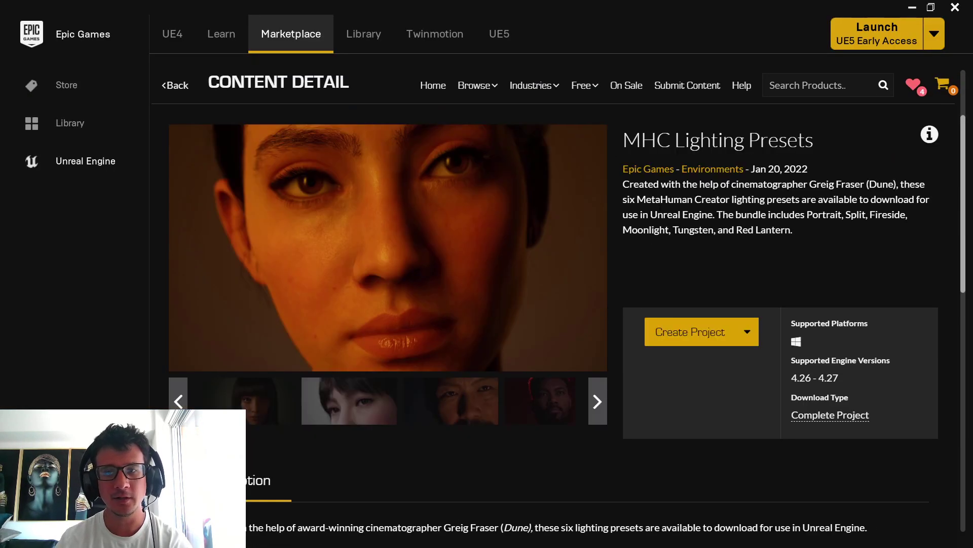
{"action": "scroll", "coordinate": [702, 236], "scroll_direction": "up", "scroll_amount": 3}
{"action": "key", "text": "alt+Tab"}
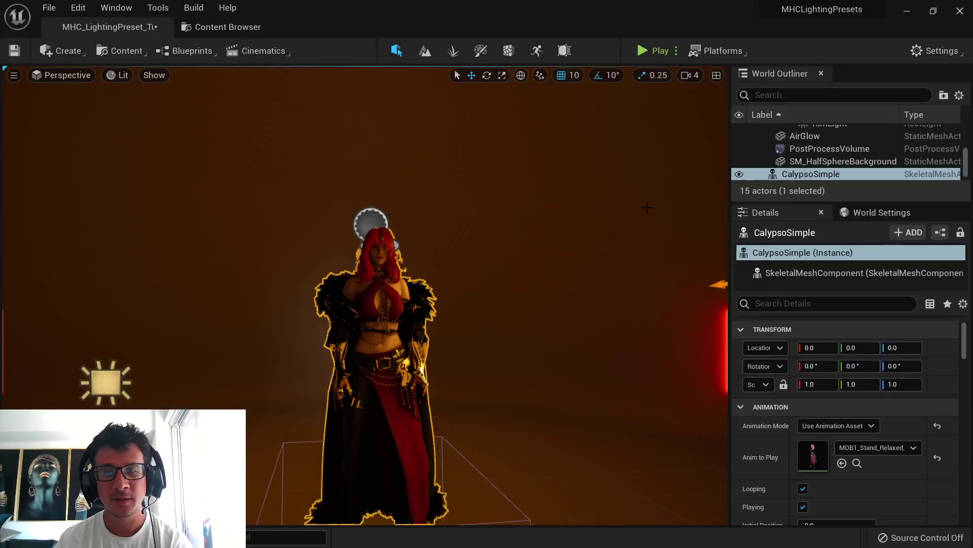
{"action": "right_click_drag", "start_coordinate": [538, 307], "coordinate": [577, 348]}
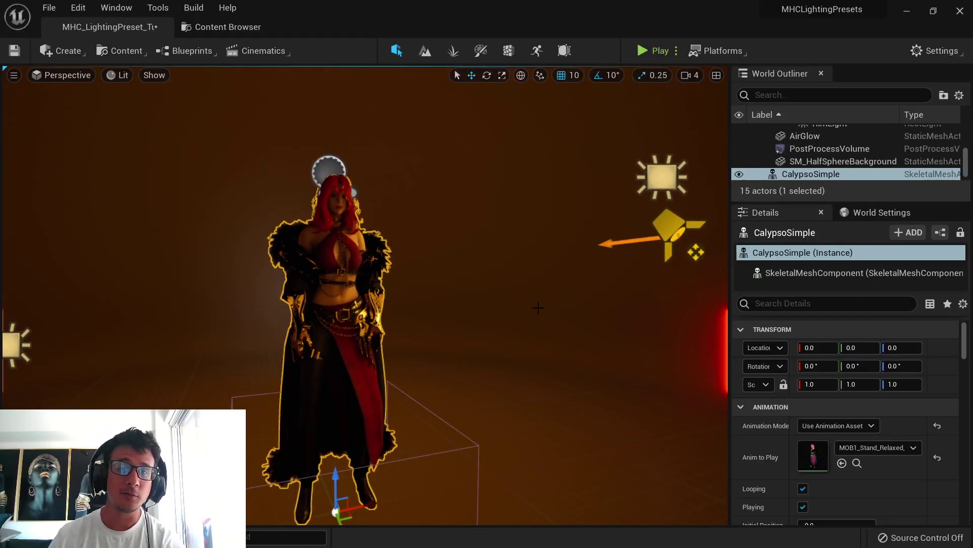